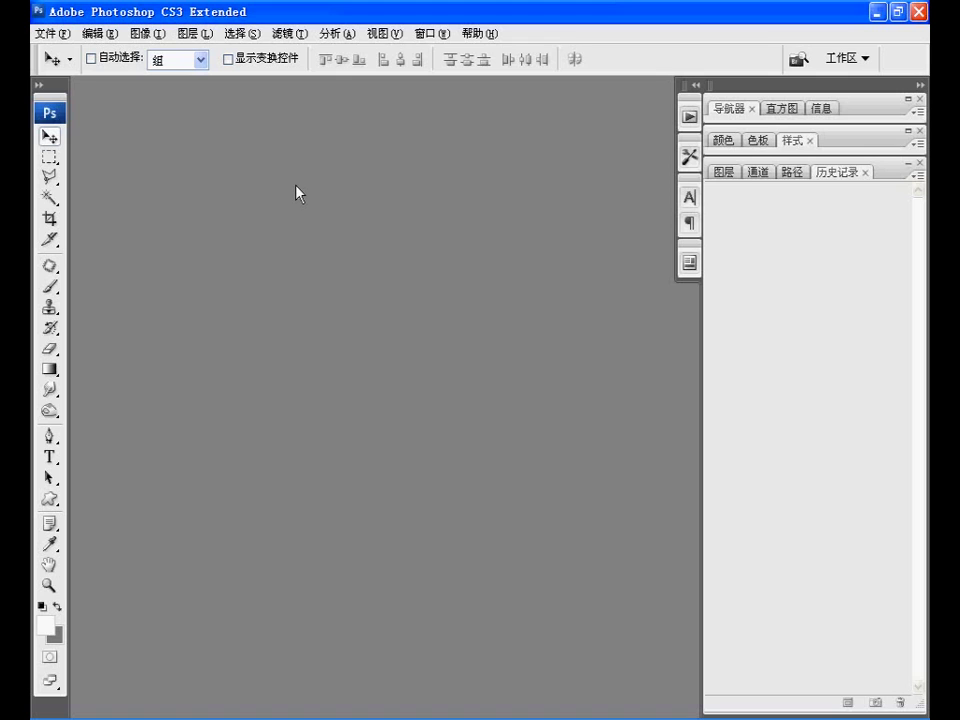
# Step: Open the carved wooden doors photo 艺术1.bmp
pyautogui.click(53, 34)
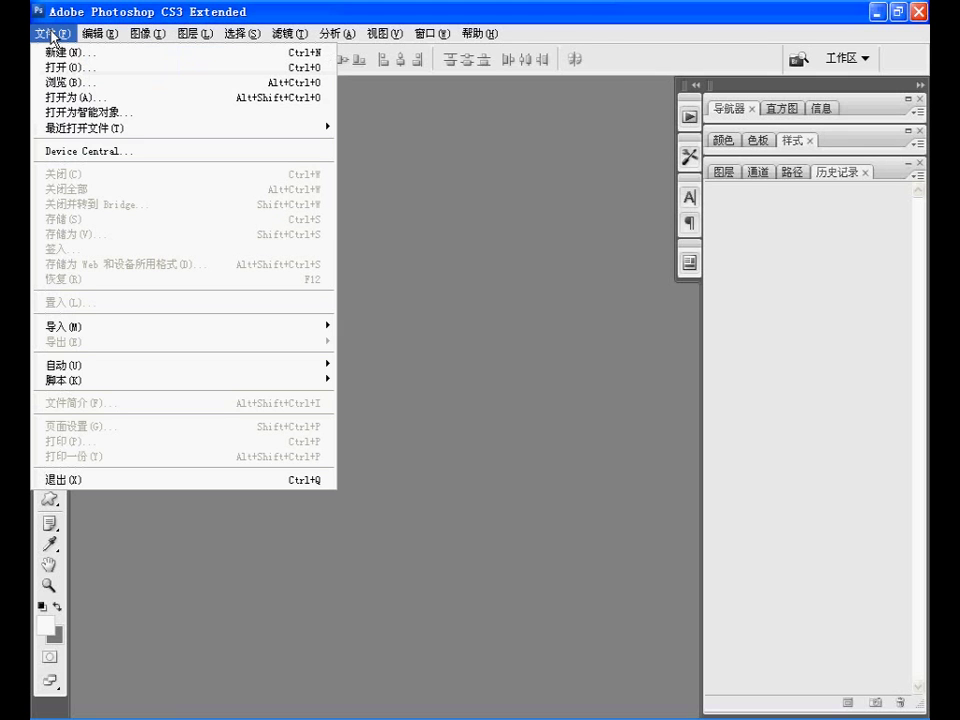
pyautogui.click(60, 67)
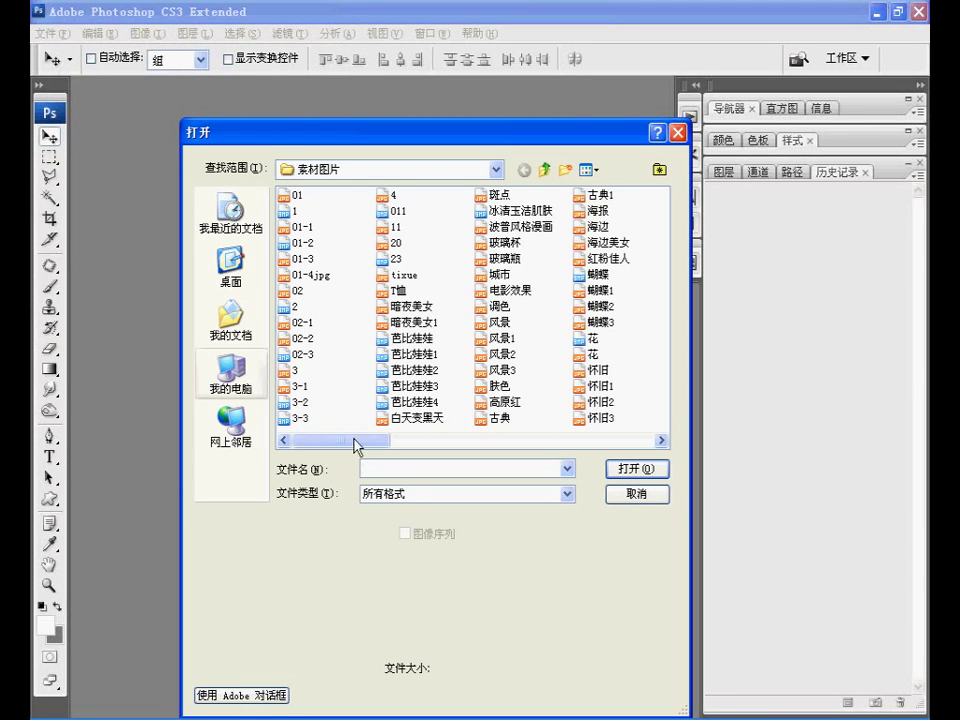
pyautogui.click(504, 441)
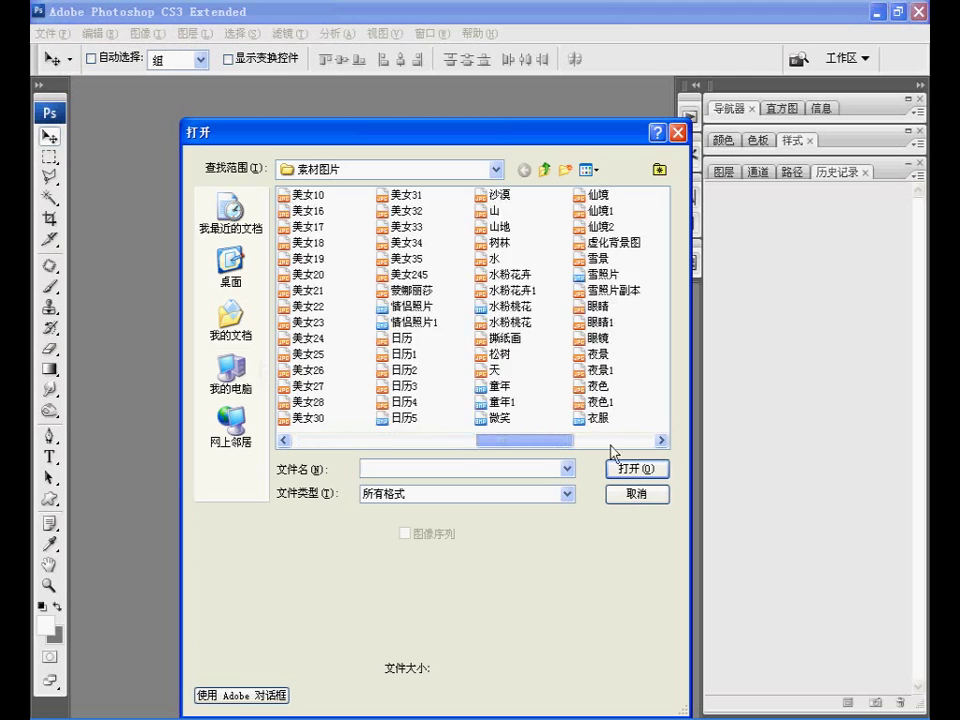
pyautogui.click(611, 443)
pyautogui.click(494, 229)
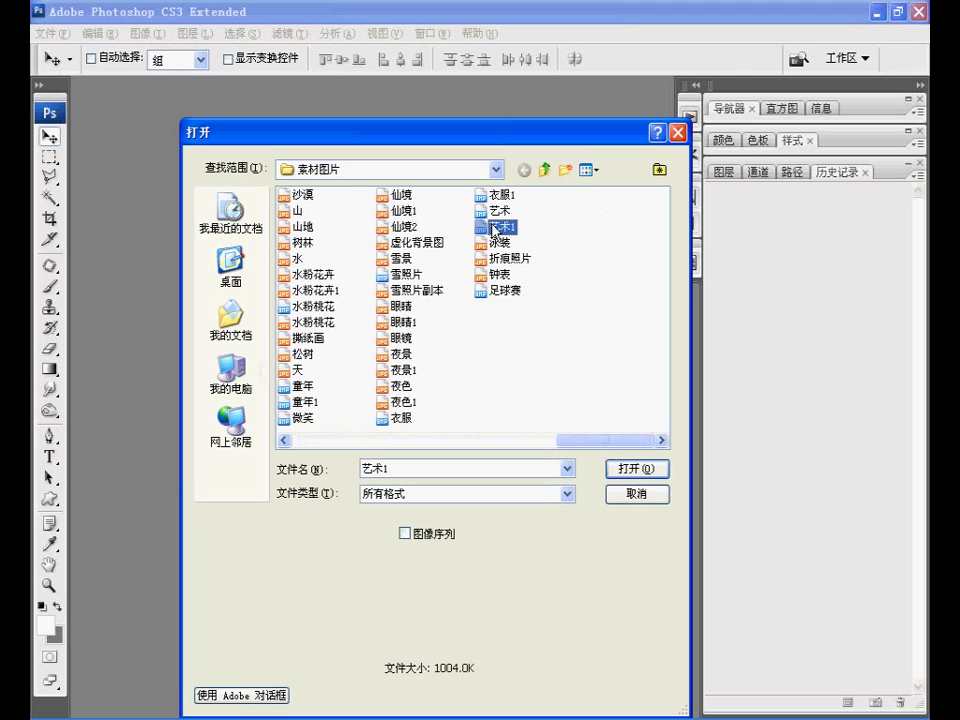
pyautogui.click(650, 472)
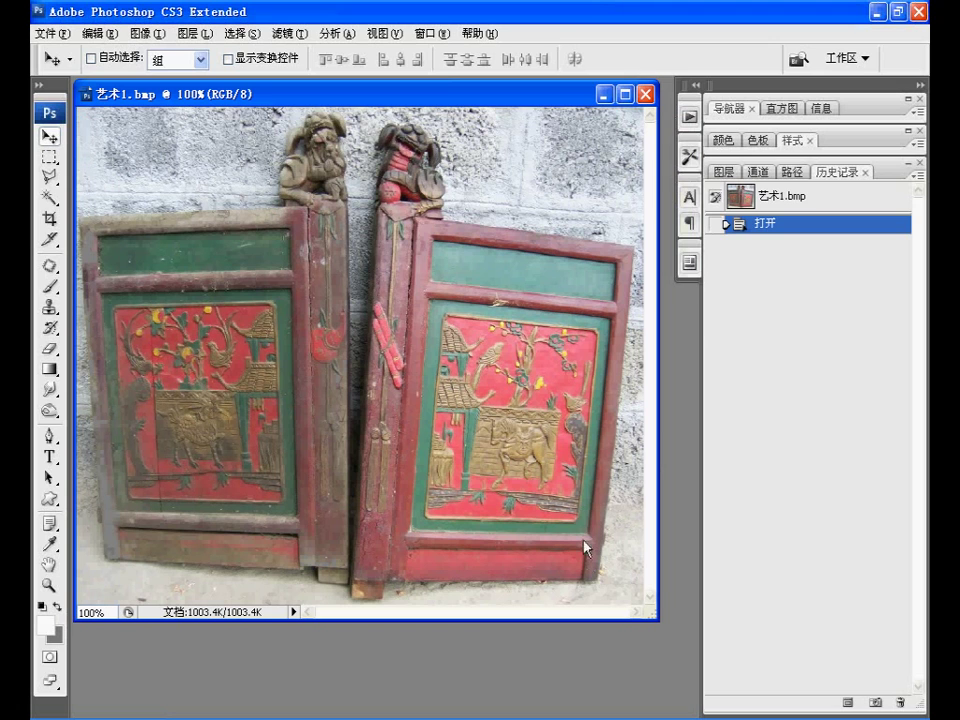
# Step: Apply Image to the Blue channel using inverted Blue as source, Multiply, 45% opacity
pyautogui.click(760, 172)
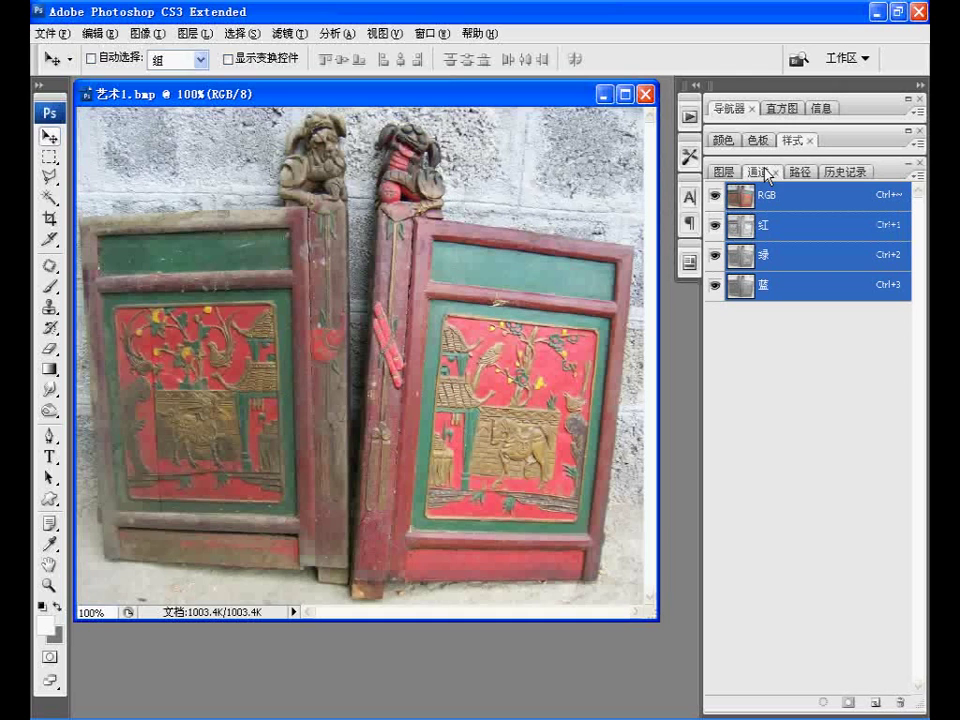
pyautogui.click(789, 288)
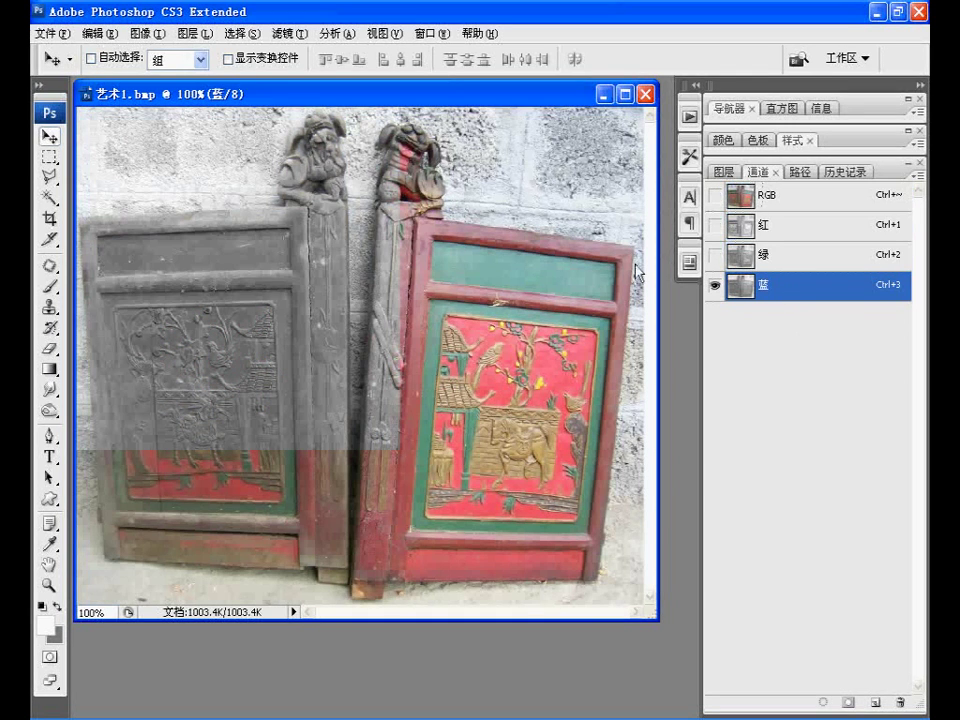
pyautogui.click(152, 35)
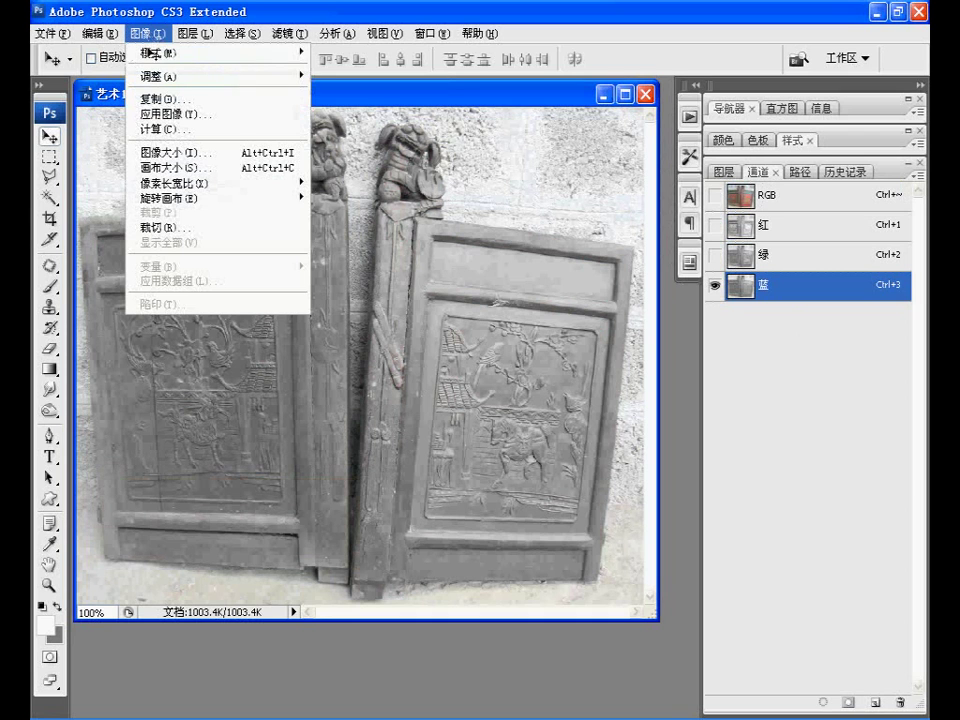
pyautogui.click(151, 114)
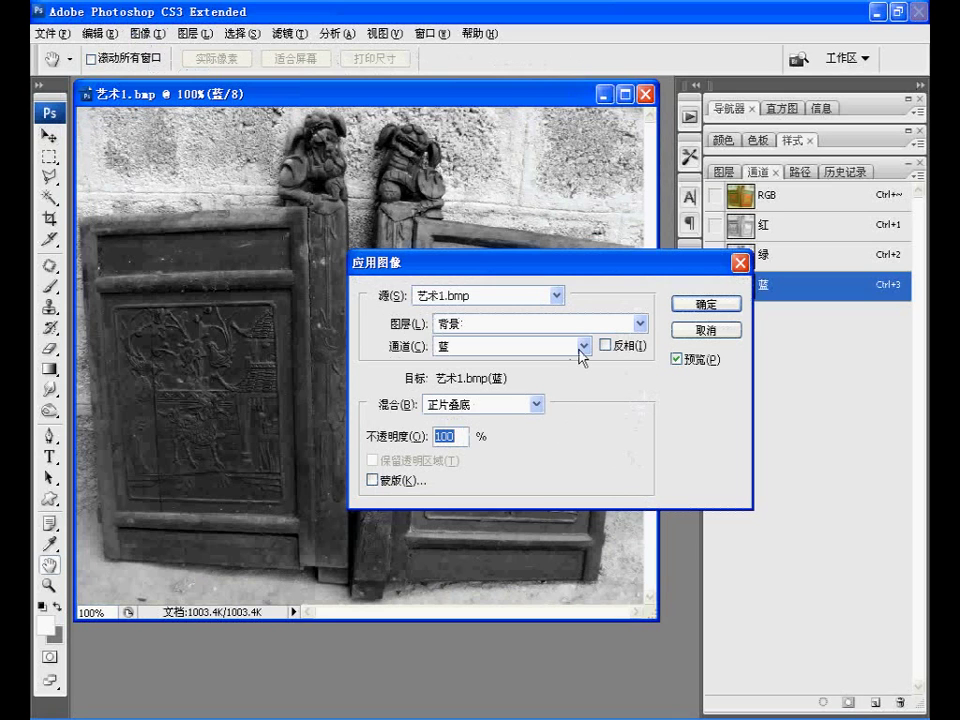
pyautogui.click(582, 346)
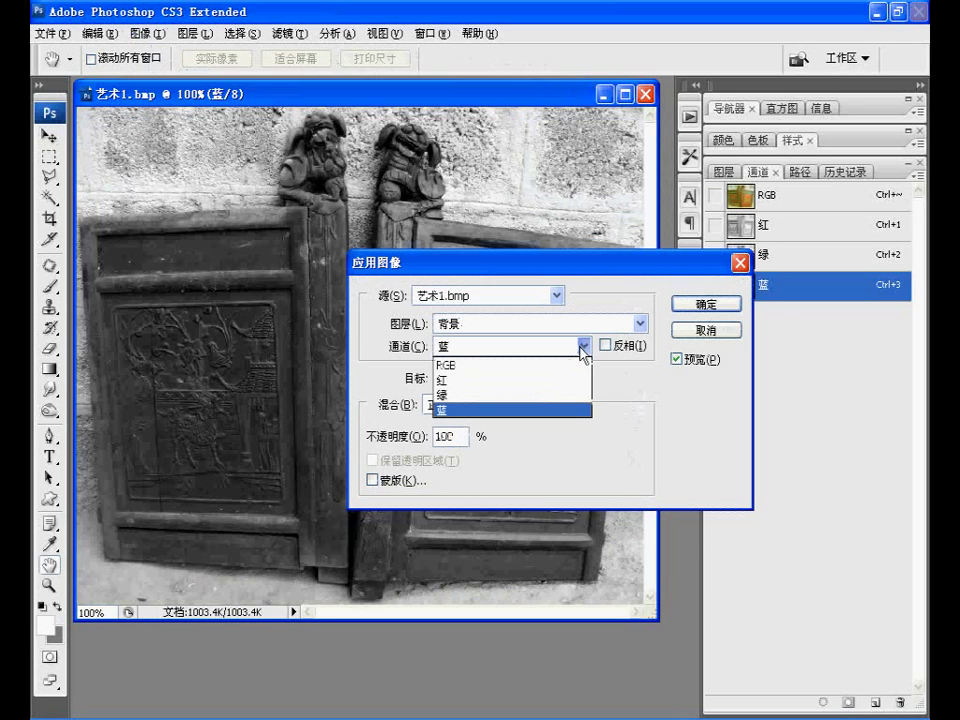
pyautogui.click(553, 410)
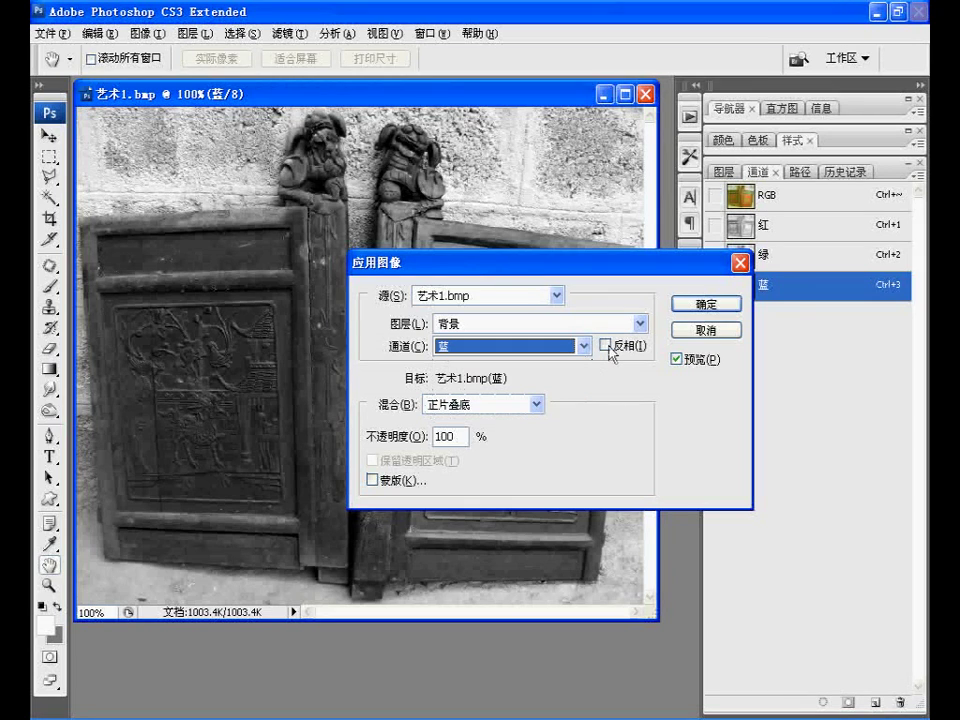
pyautogui.click(606, 346)
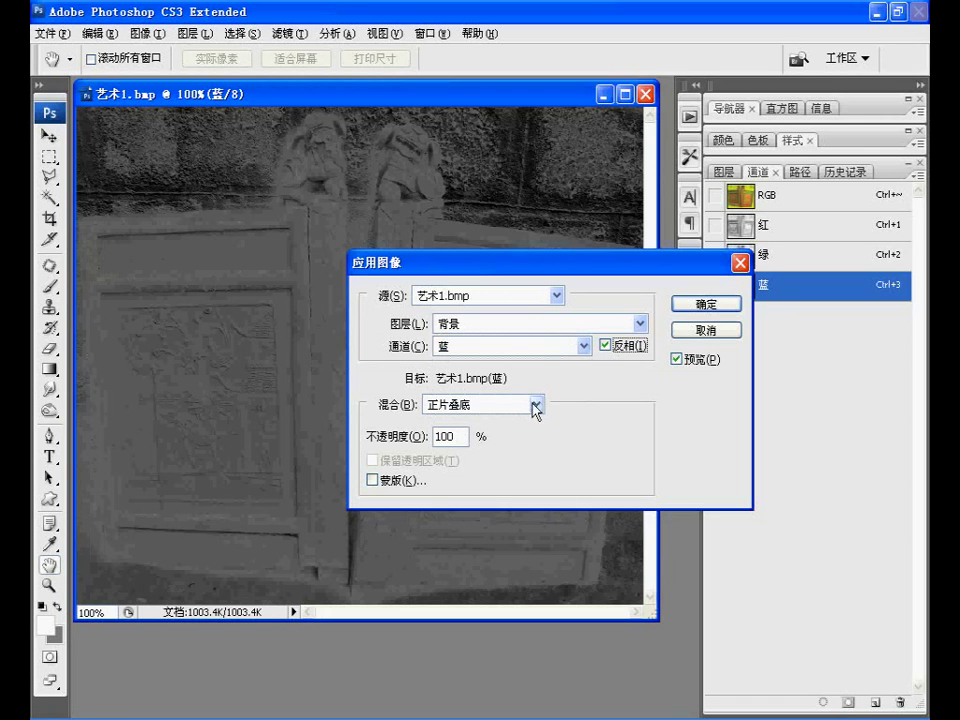
pyautogui.click(430, 440)
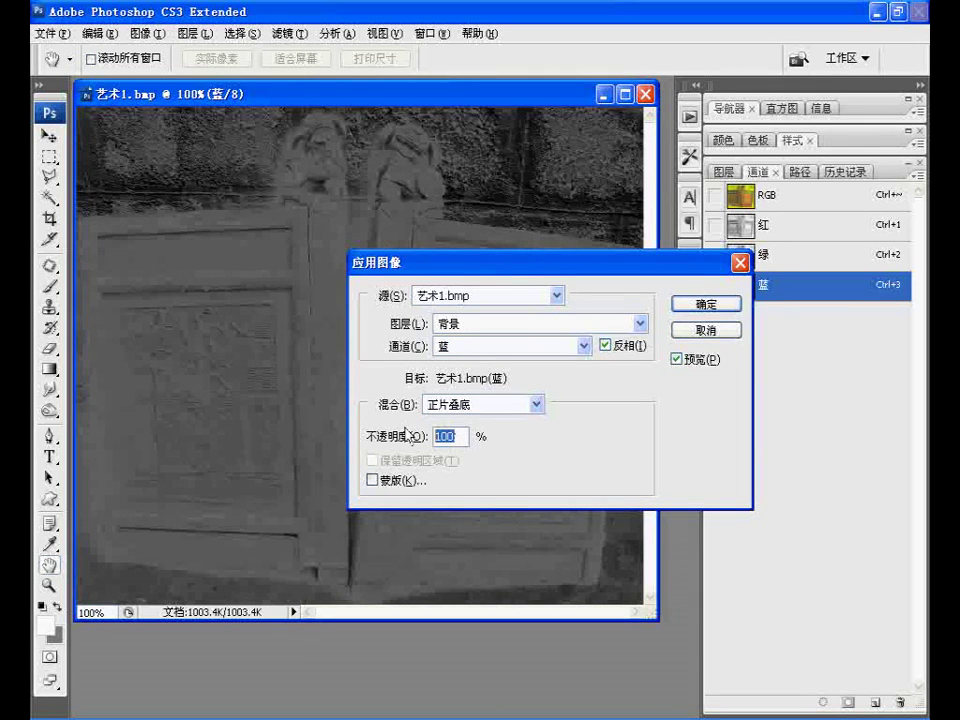
pyautogui.write('45')
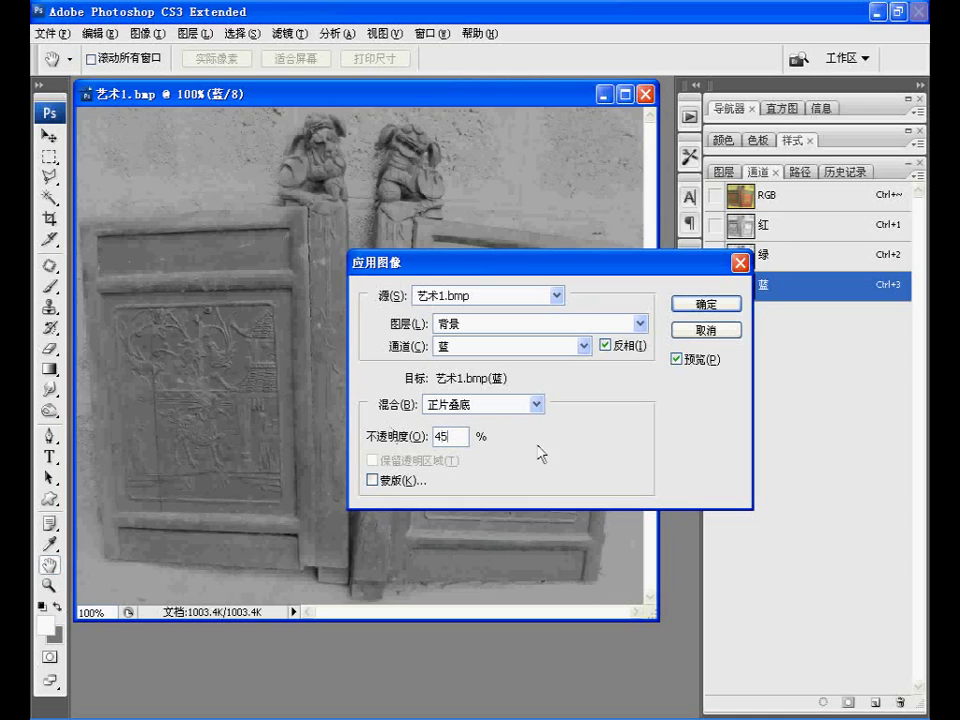
pyautogui.click(688, 308)
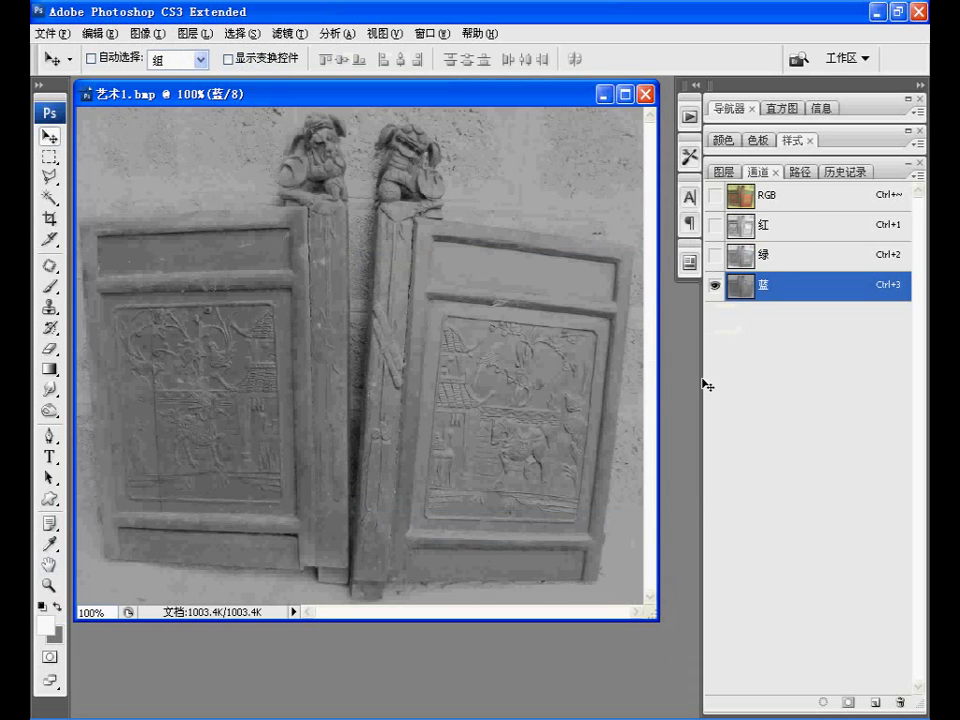
# Step: Apply Image to the Green channel with inverted Green, Multiply, 30% opacity, then select Red
pyautogui.click(772, 255)
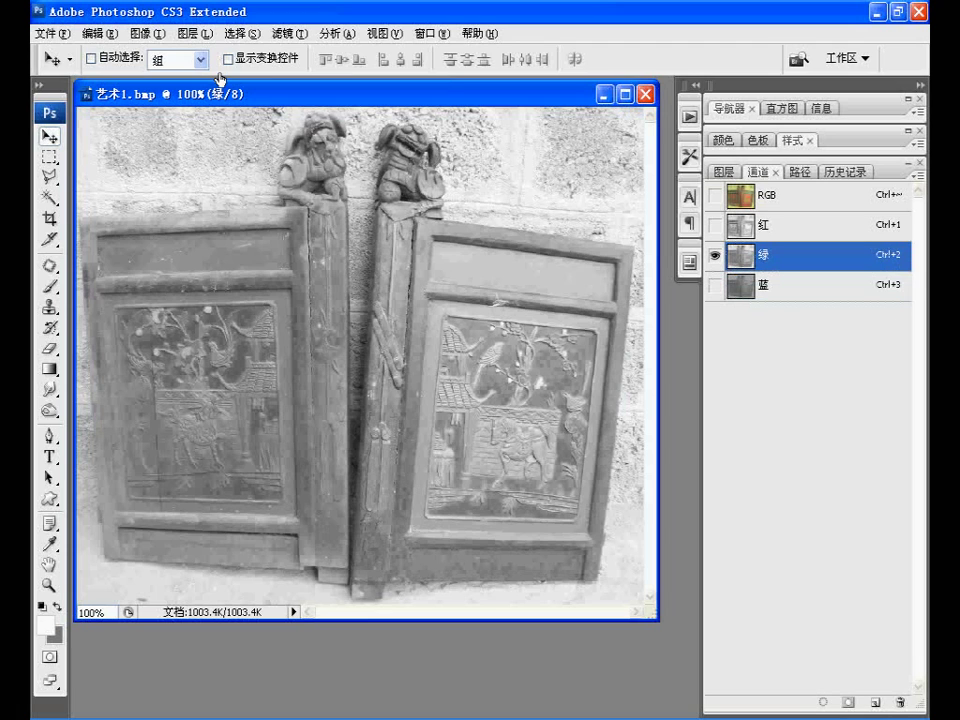
pyautogui.click(145, 33)
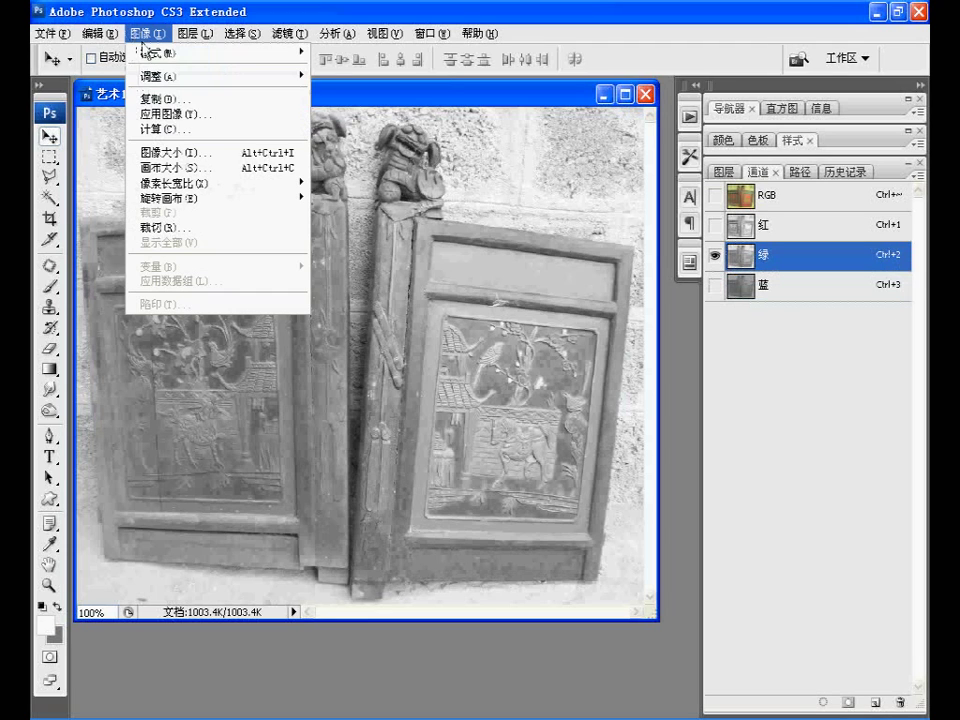
pyautogui.click(160, 114)
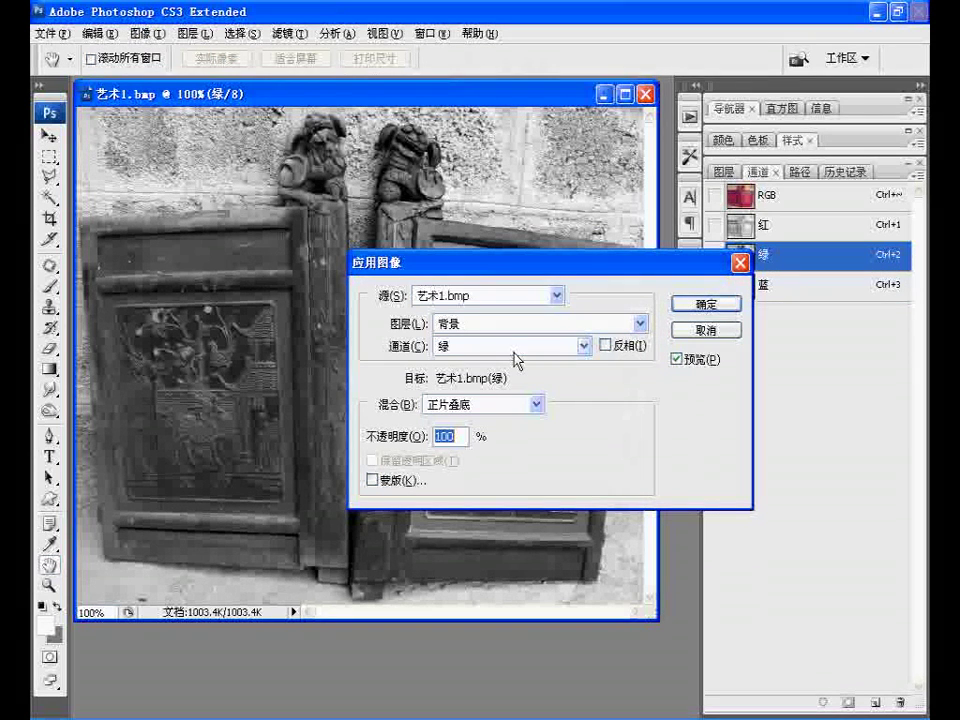
pyautogui.click(605, 346)
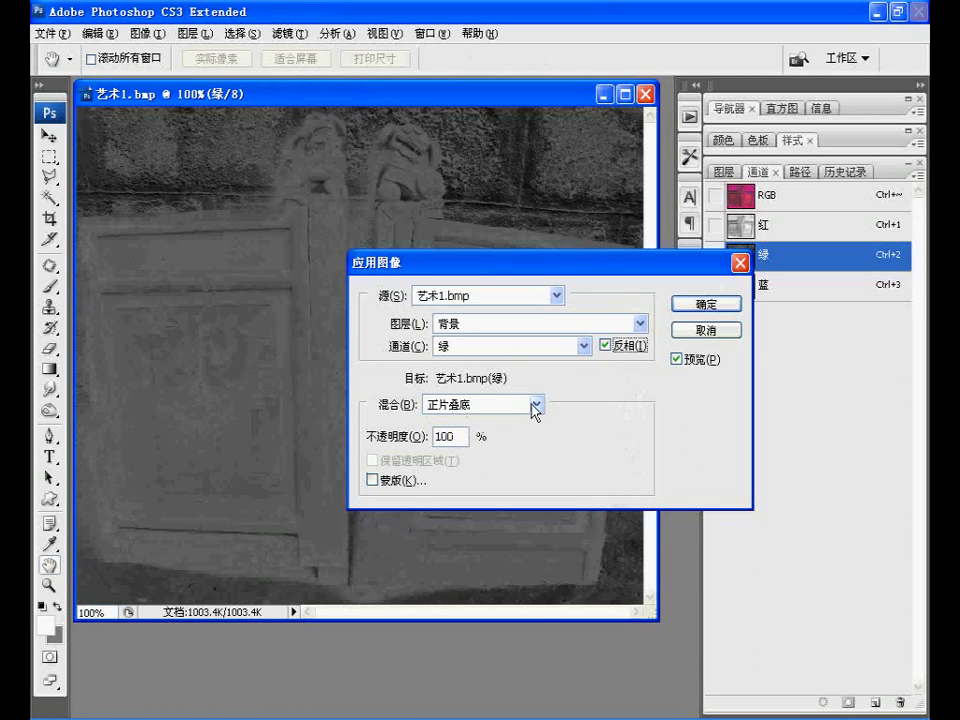
pyautogui.doubleClick(455, 438)
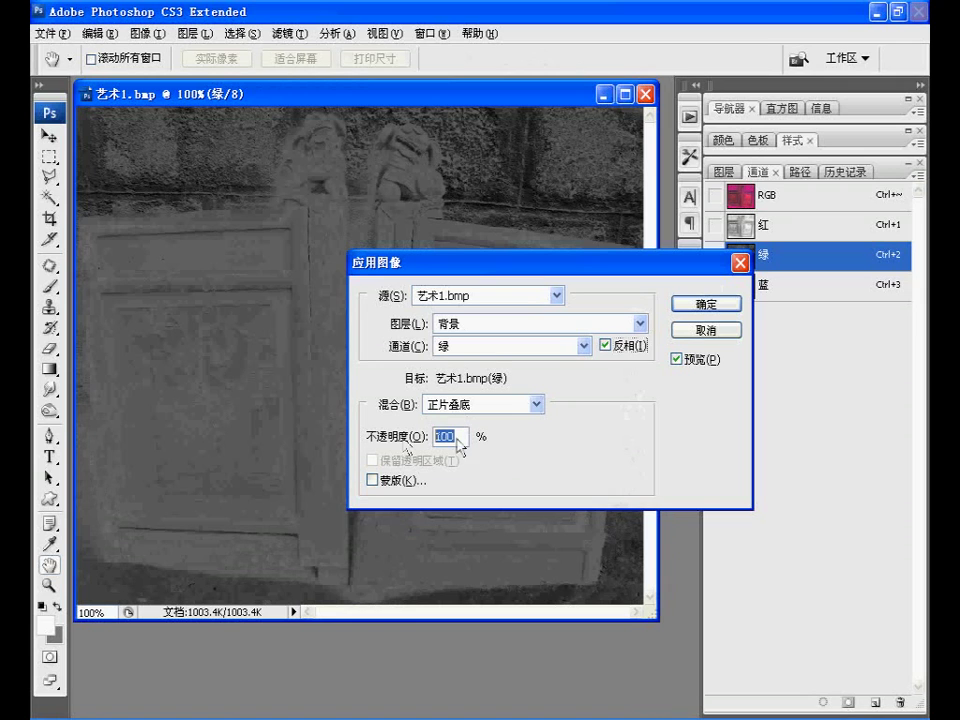
pyautogui.write('30')
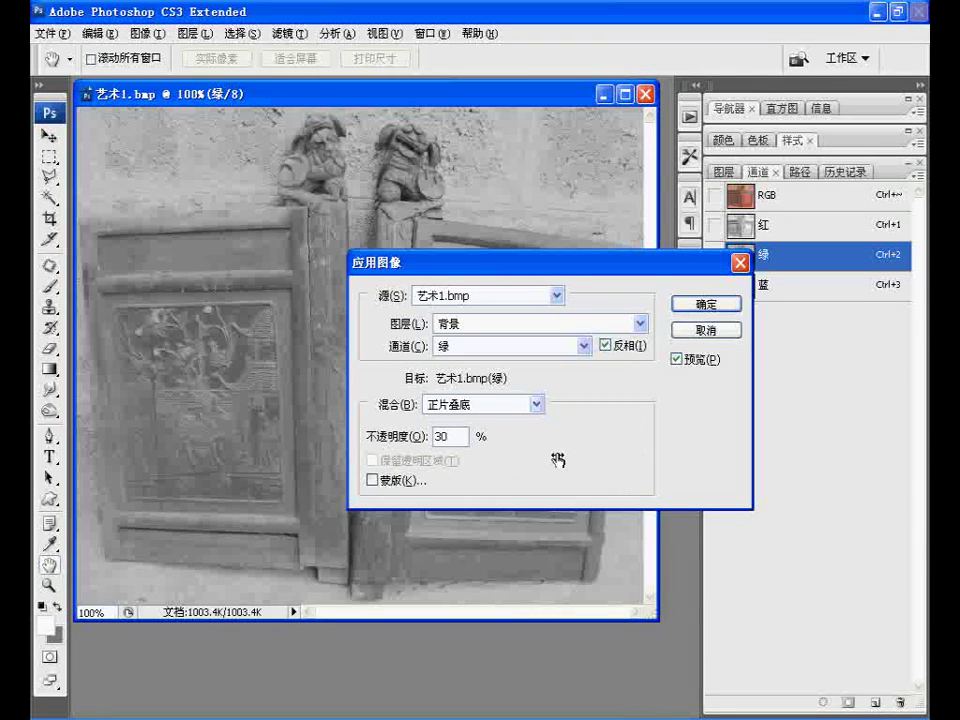
pyautogui.click(707, 305)
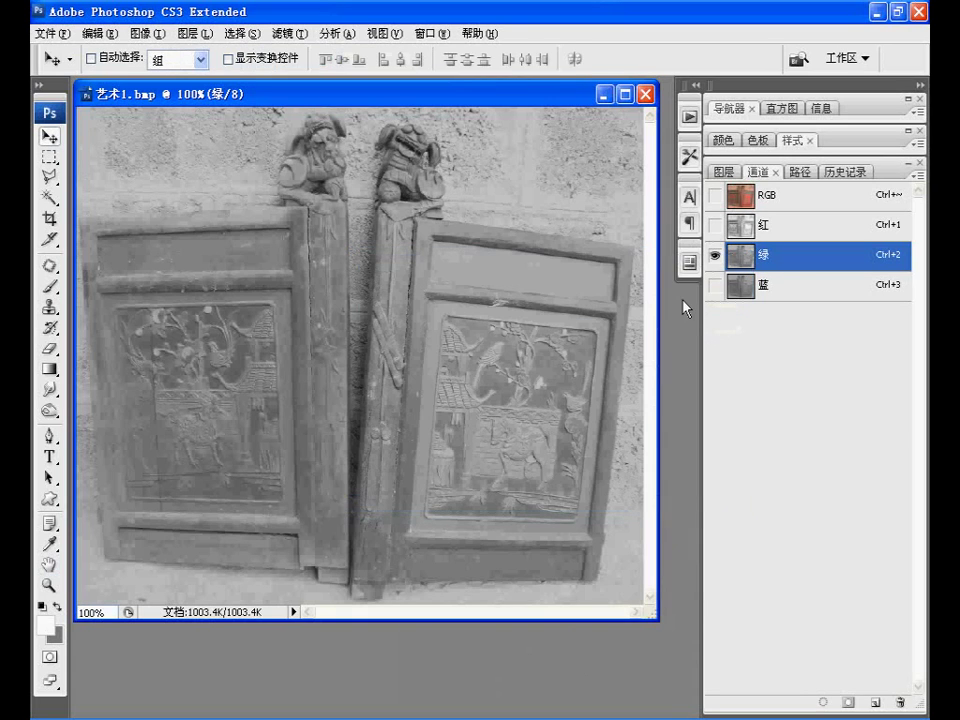
pyautogui.click(790, 228)
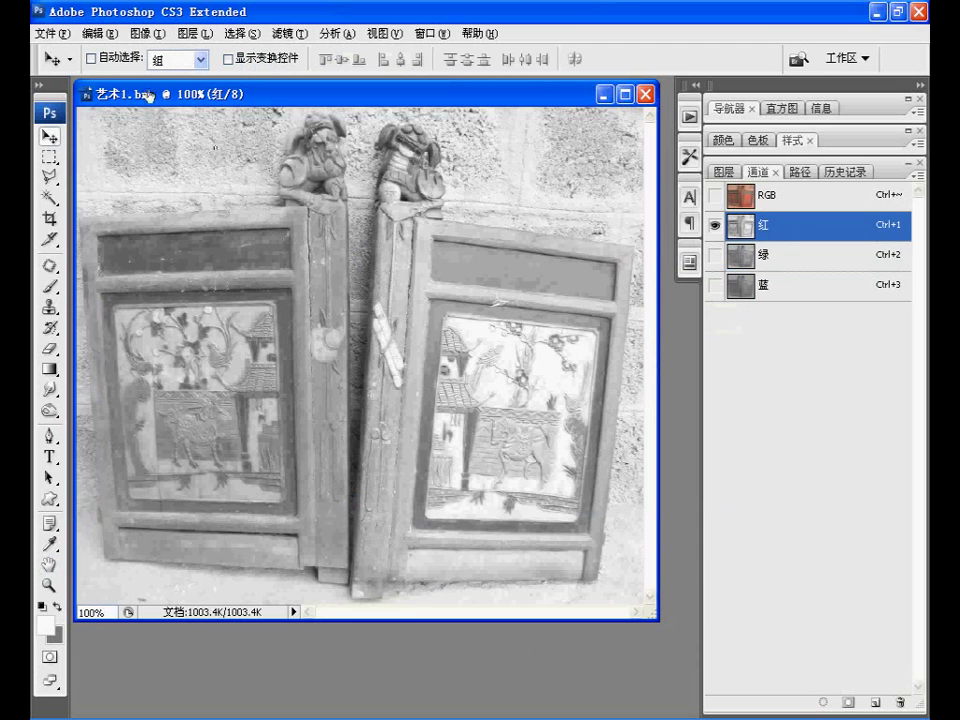
# Step: Apply the Red channel onto itself in Color Burn at 80%, then reselect the RGB composite
pyautogui.click(145, 33)
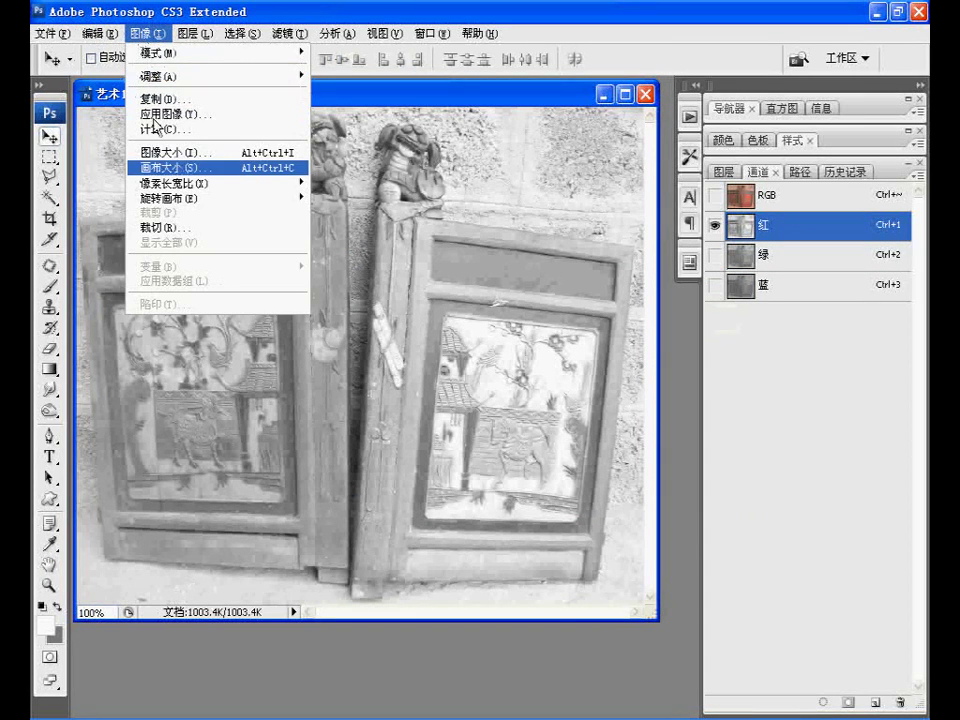
pyautogui.click(156, 114)
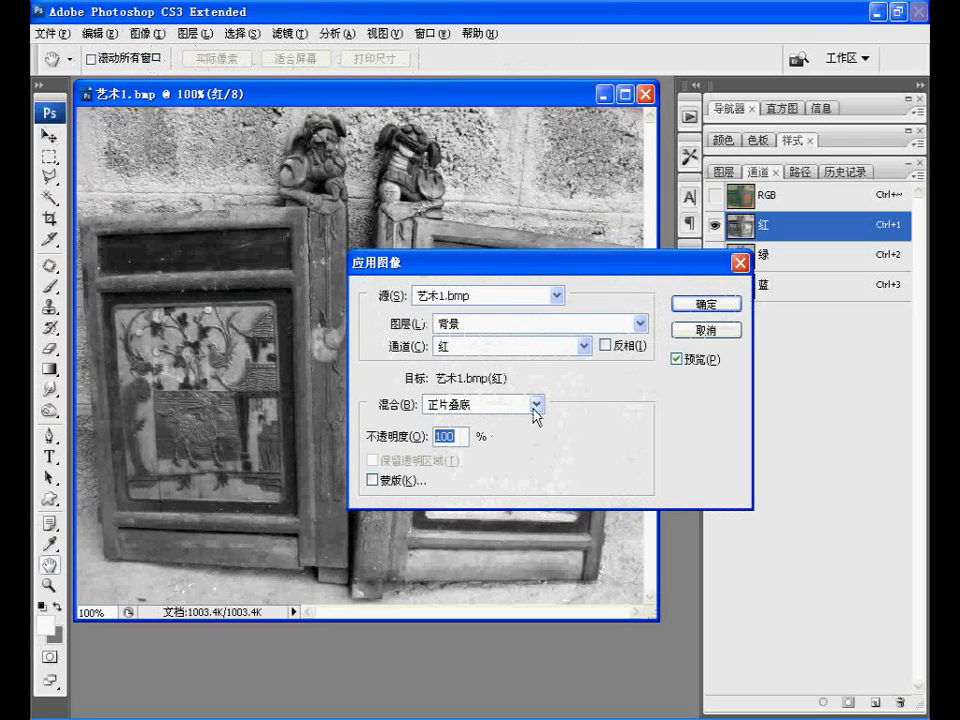
pyautogui.click(537, 409)
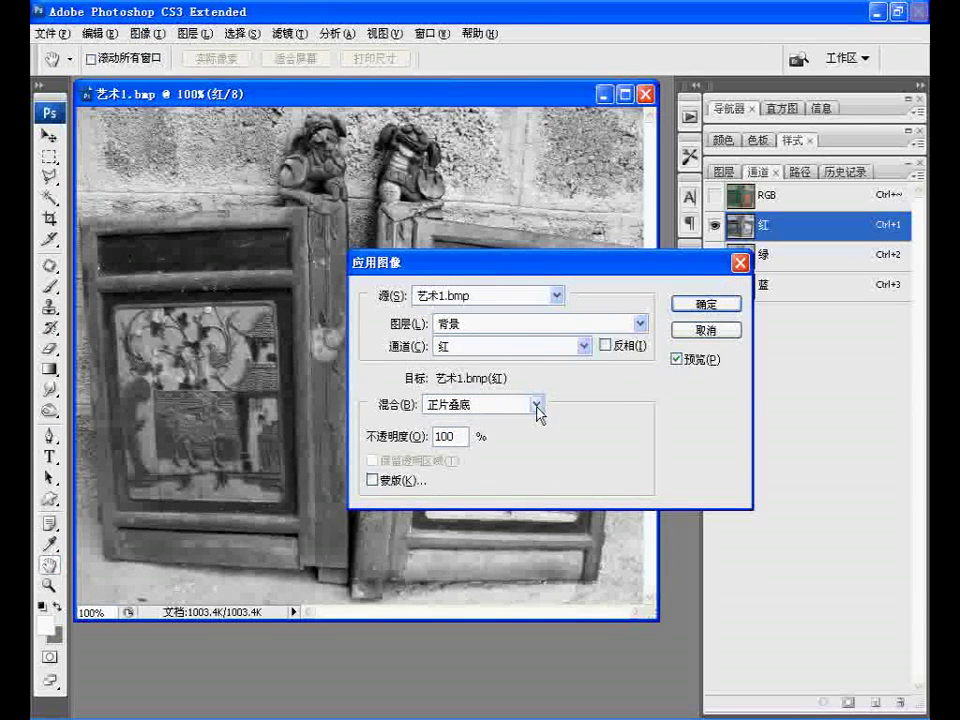
pyautogui.click(538, 408)
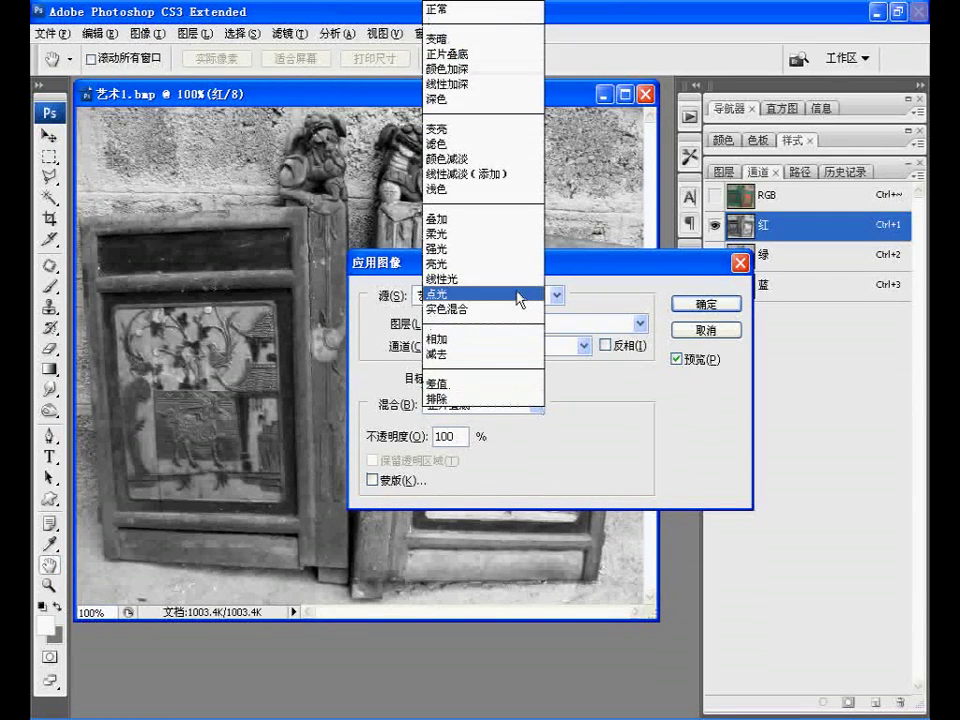
pyautogui.click(484, 76)
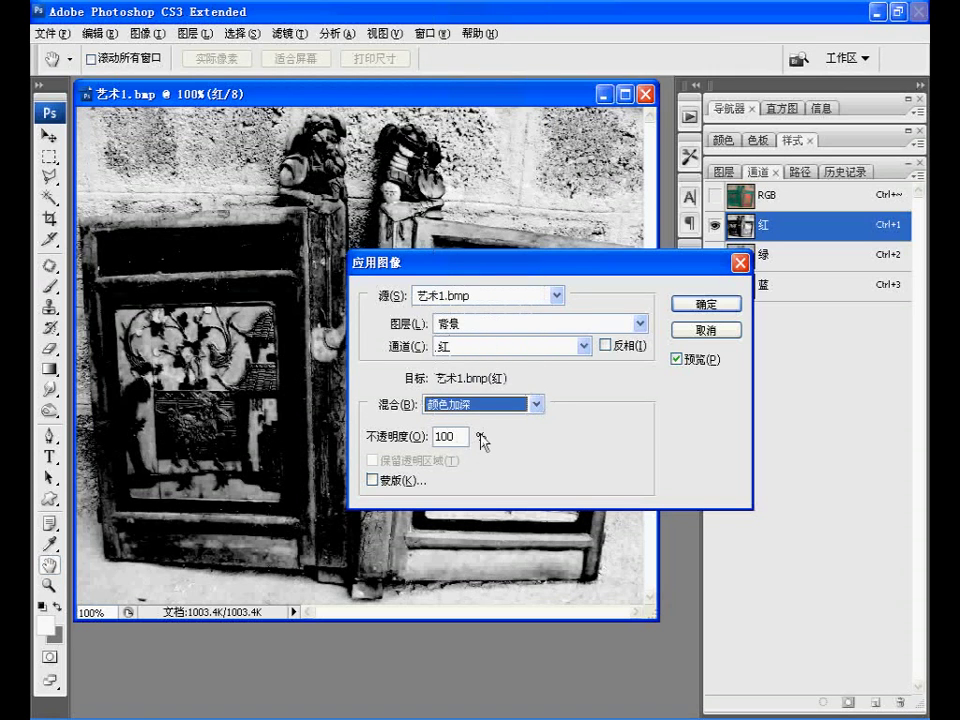
pyautogui.click(425, 438)
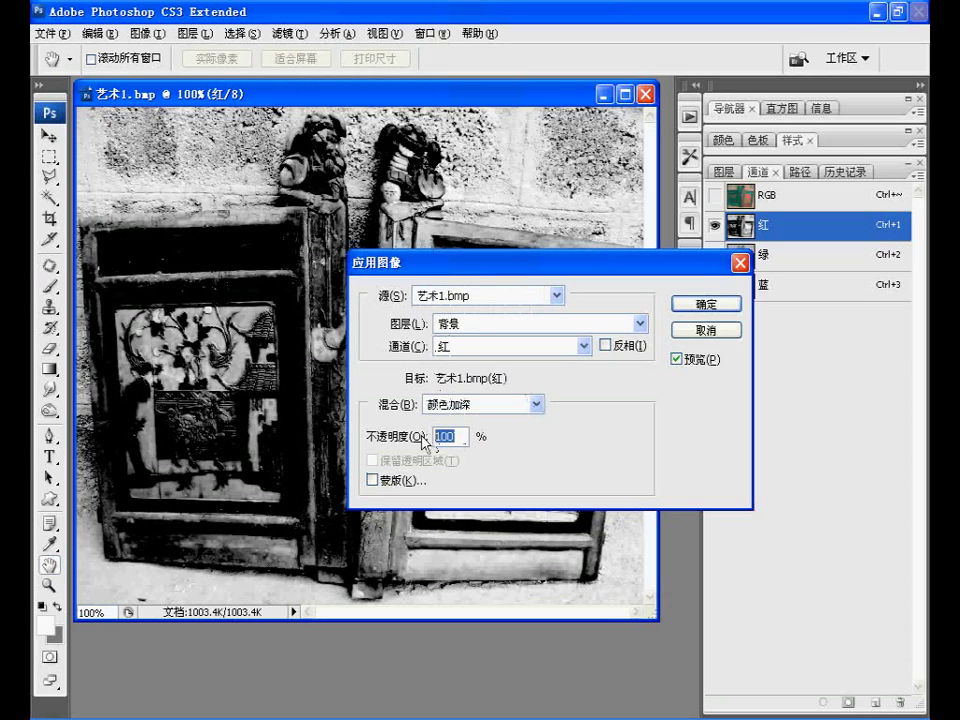
pyautogui.write('80')
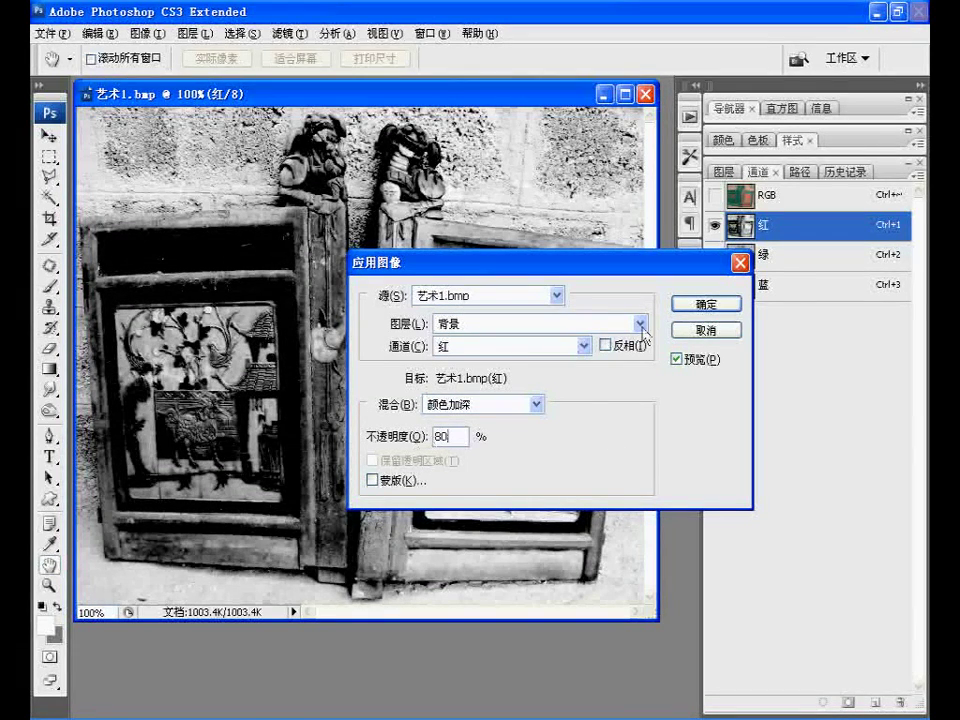
pyautogui.click(700, 305)
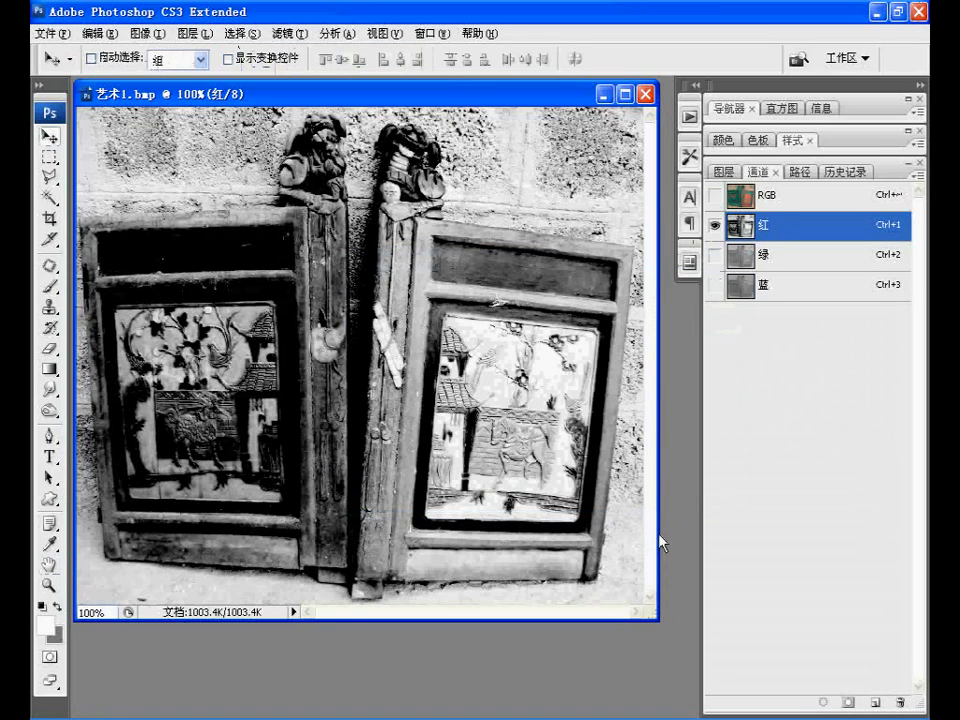
pyautogui.click(762, 200)
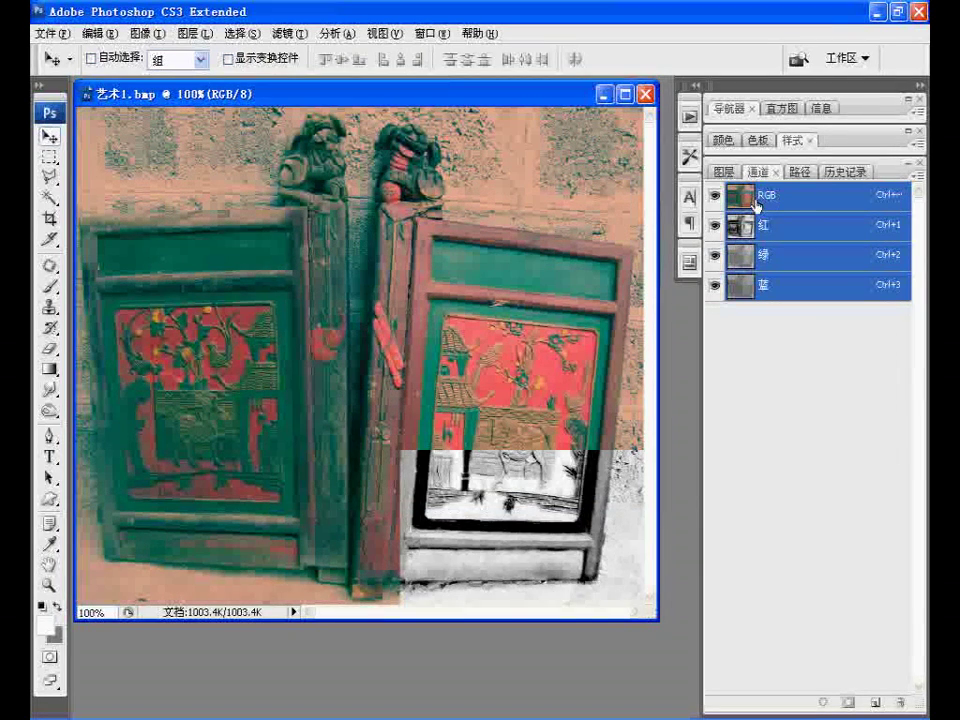
# Step: Apply Levels to the door photo with input values 26, 1.15 and 192
pyautogui.click(724, 171)
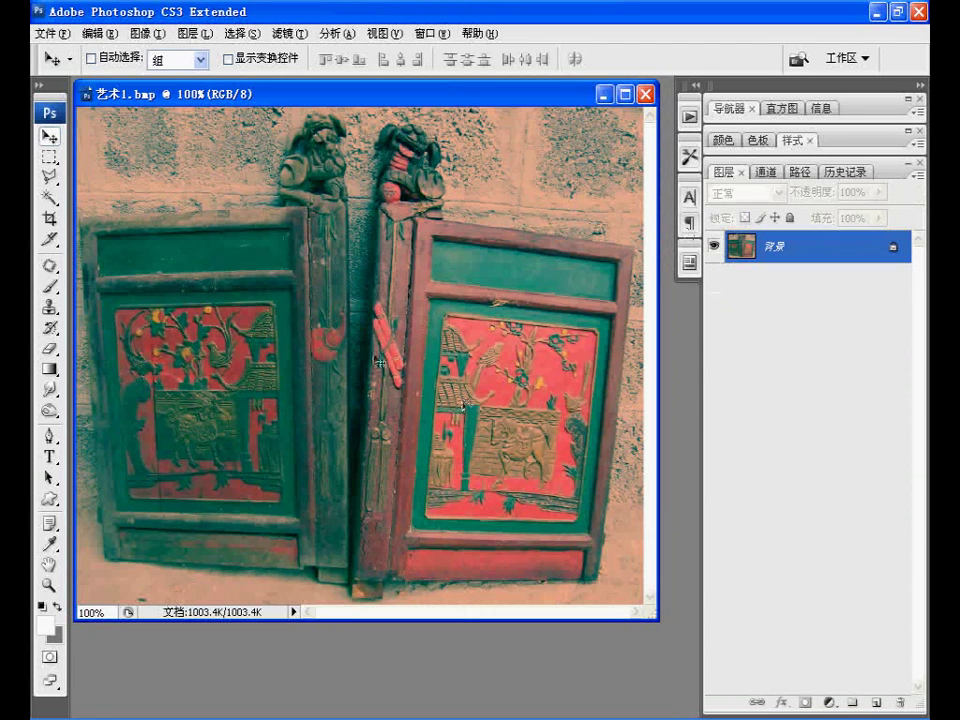
pyautogui.click(147, 35)
pyautogui.moveTo(160, 76)
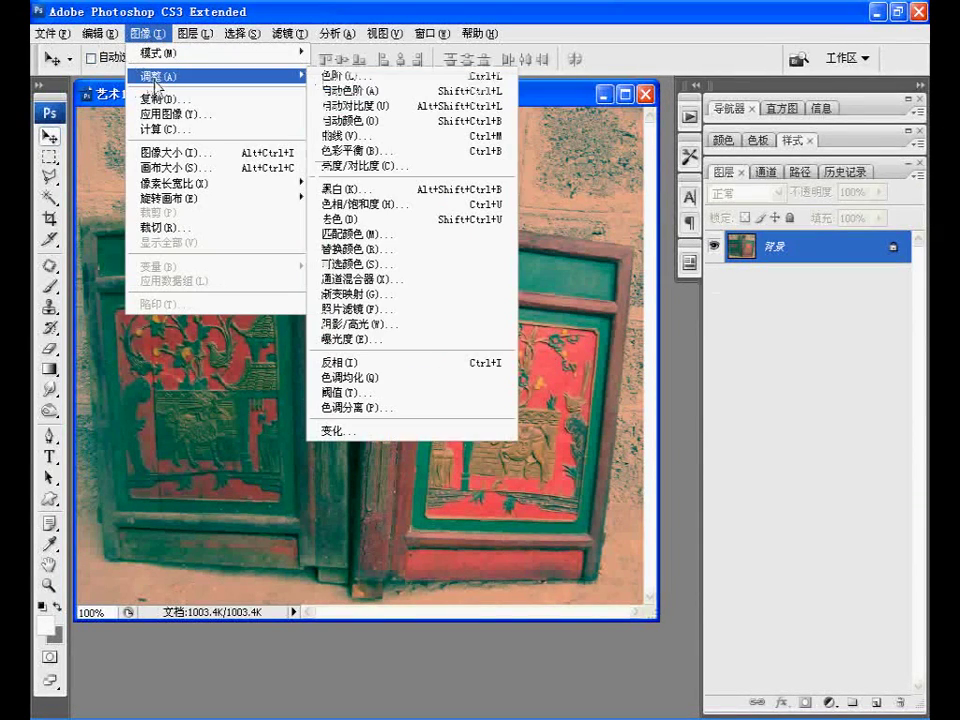
pyautogui.click(352, 77)
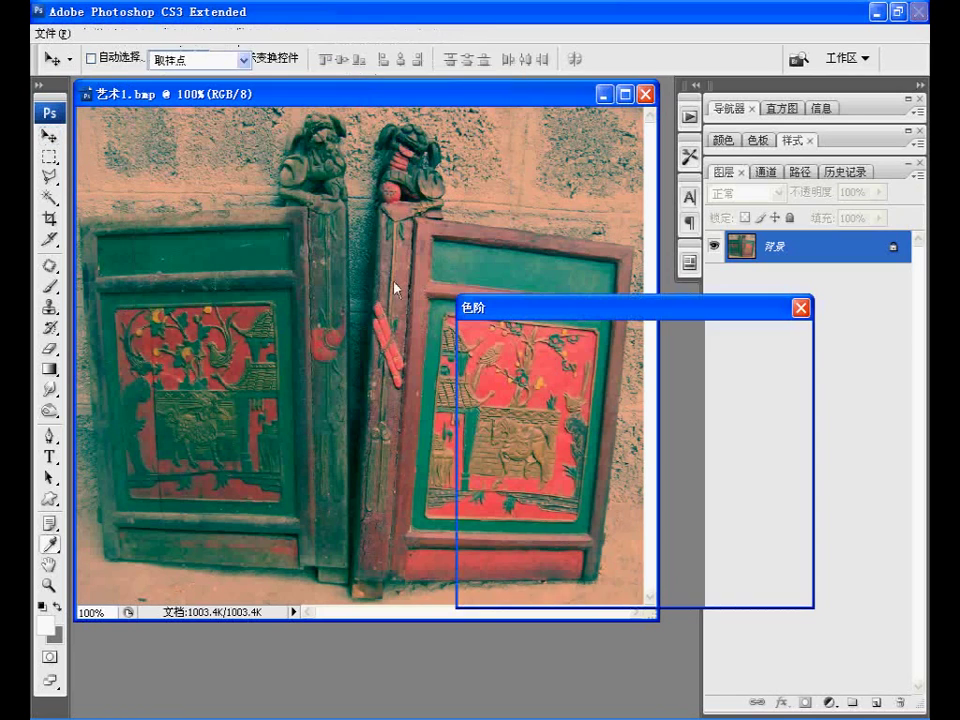
pyautogui.moveTo(549, 313); pyautogui.dragTo(379, 314)
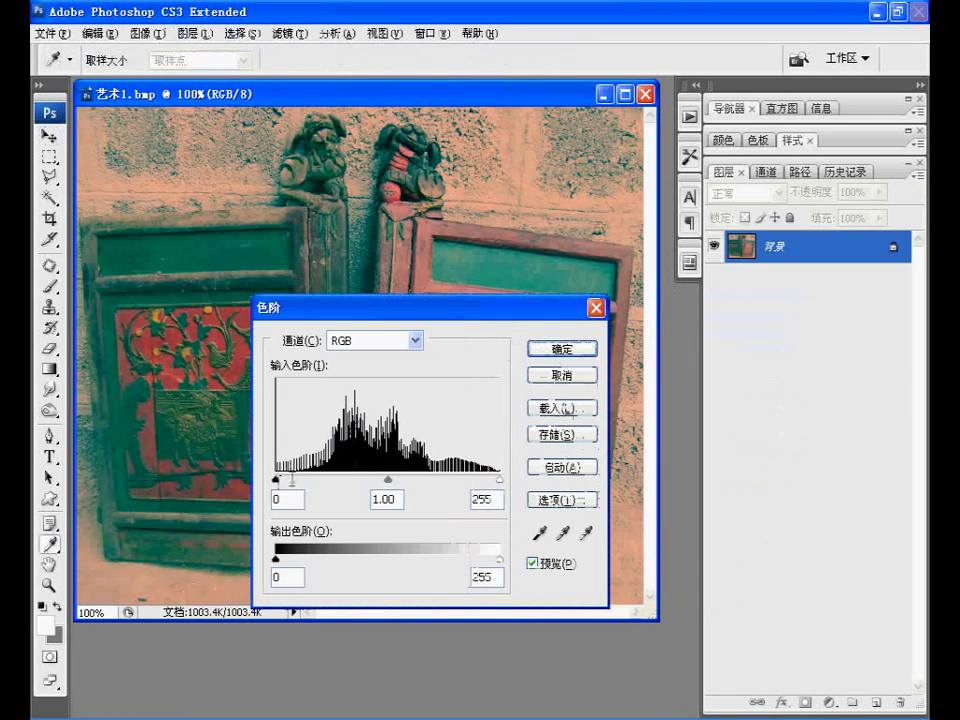
pyautogui.moveTo(276, 480); pyautogui.dragTo(299, 480)
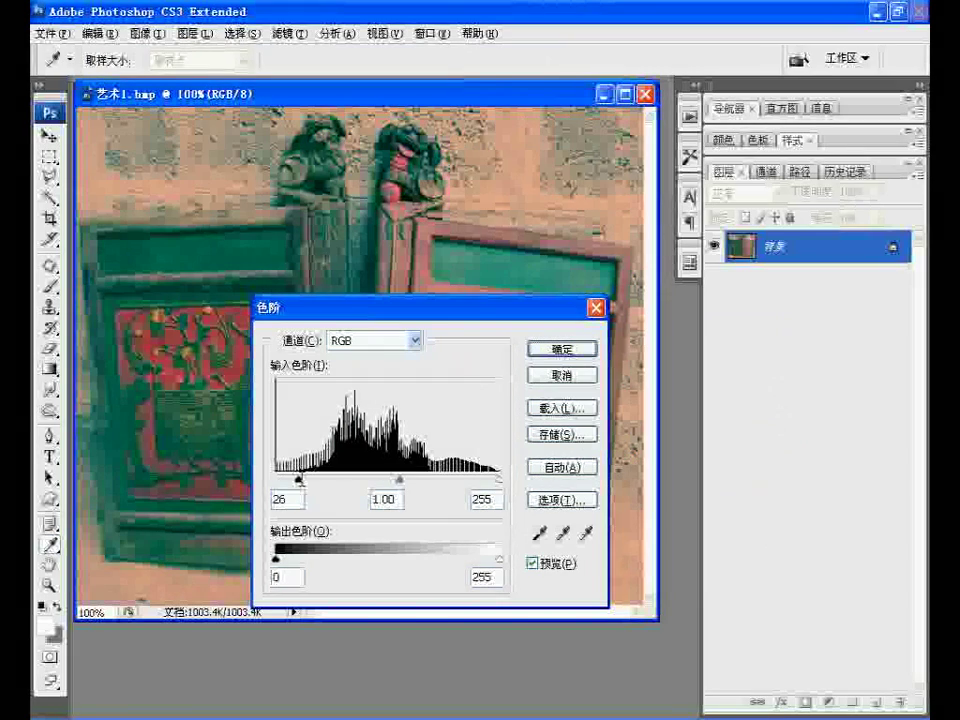
pyautogui.moveTo(401, 481)
pyautogui.mouseDown()
pyautogui.moveTo(423, 488)
pyautogui.moveTo(389, 480)
pyautogui.mouseUp()
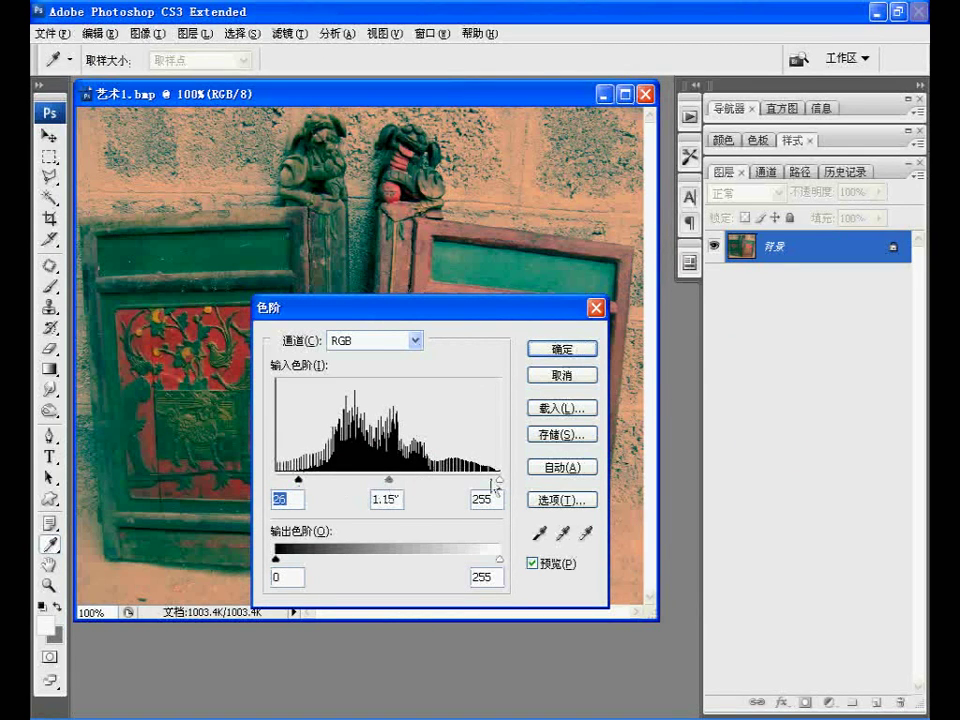
pyautogui.press('Tab')
pyautogui.moveTo(499, 480); pyautogui.dragTo(443, 483)
pyautogui.click(443, 481)
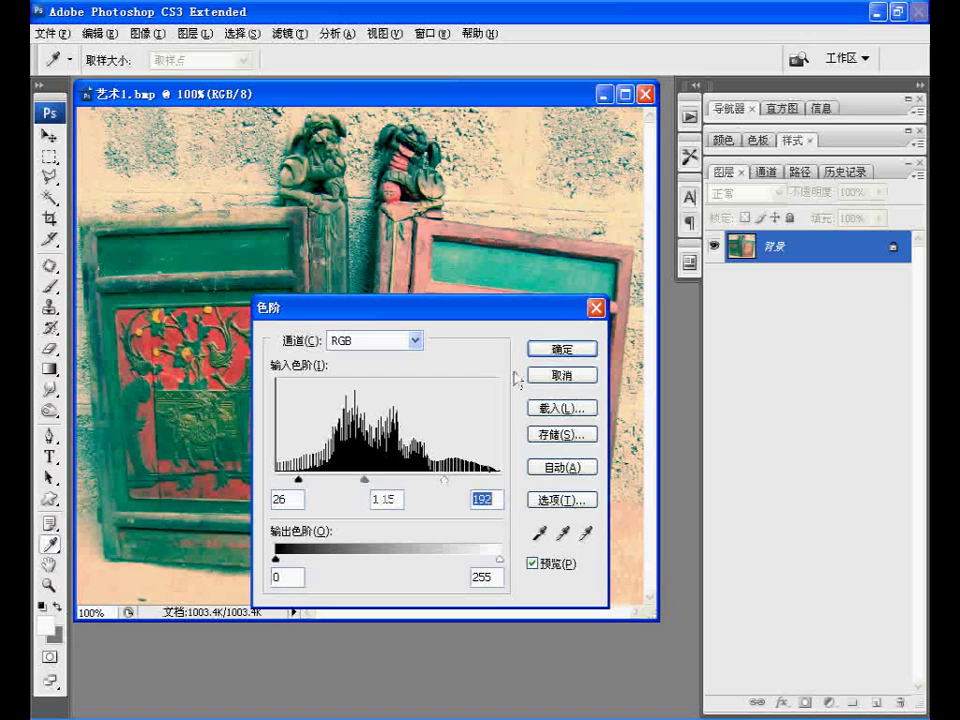
pyautogui.click(561, 349)
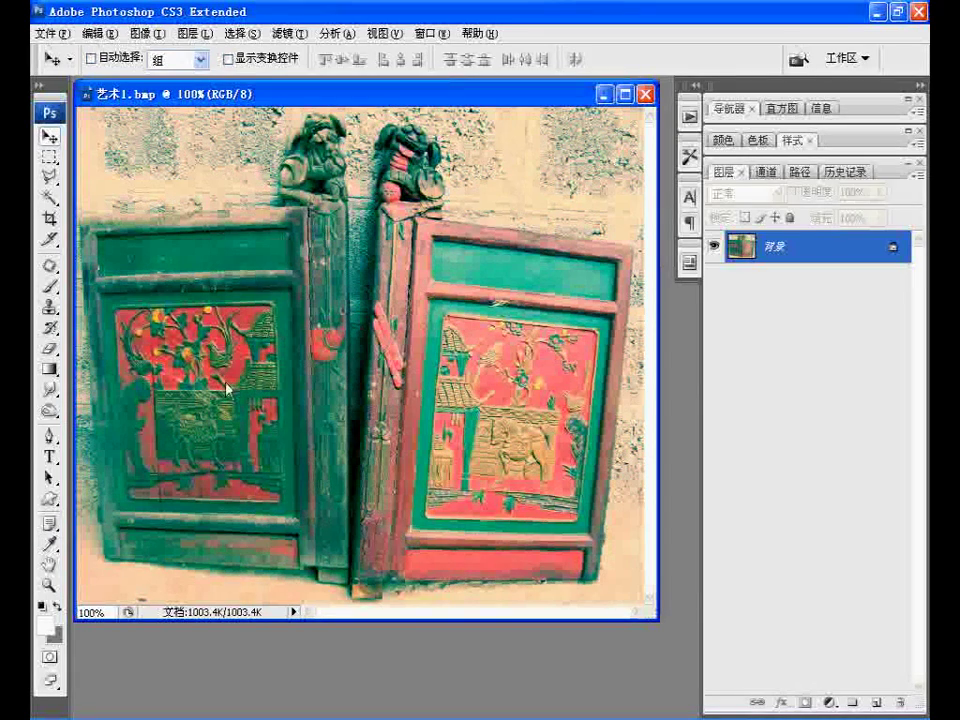
pyautogui.click(143, 33)
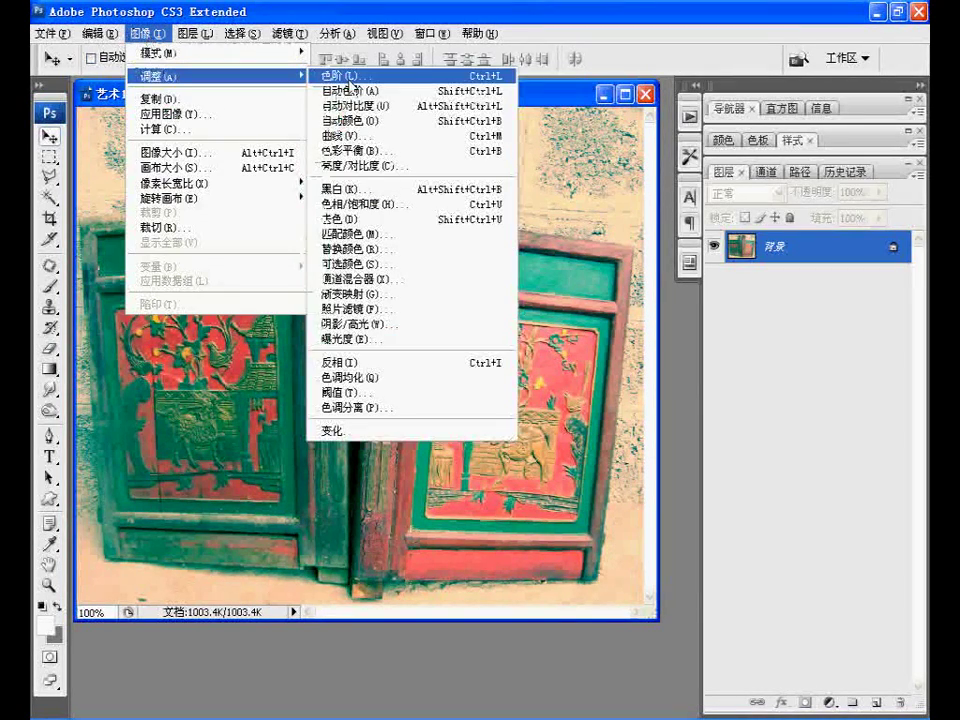
# Step: Apply a Curves adjustment raising the shadows and midtones, points at outputs 95 and 148
pyautogui.click(340, 135)
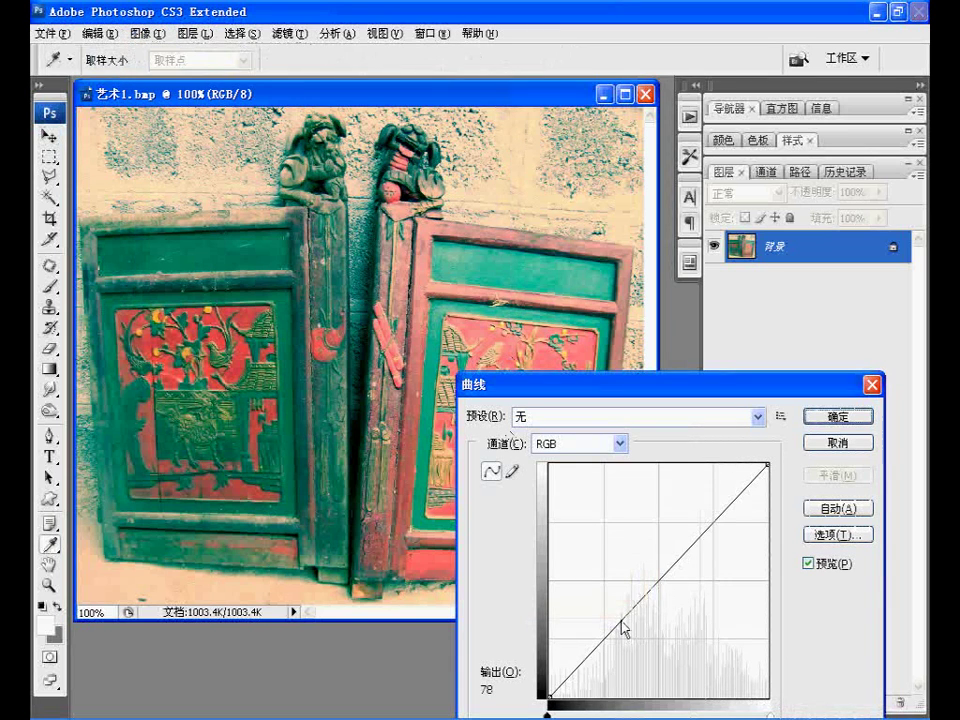
pyautogui.moveTo(650, 591)
pyautogui.mouseDown()
pyautogui.moveTo(671, 547)
pyautogui.moveTo(687, 562)
pyautogui.mouseUp()
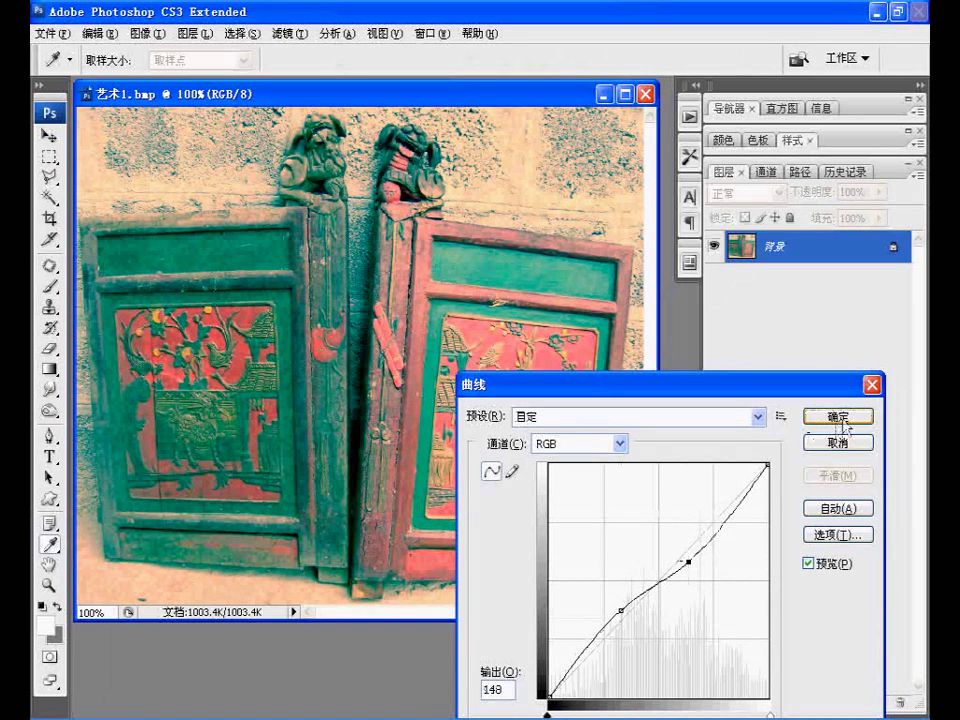
pyautogui.click(843, 420)
pyautogui.press('v')
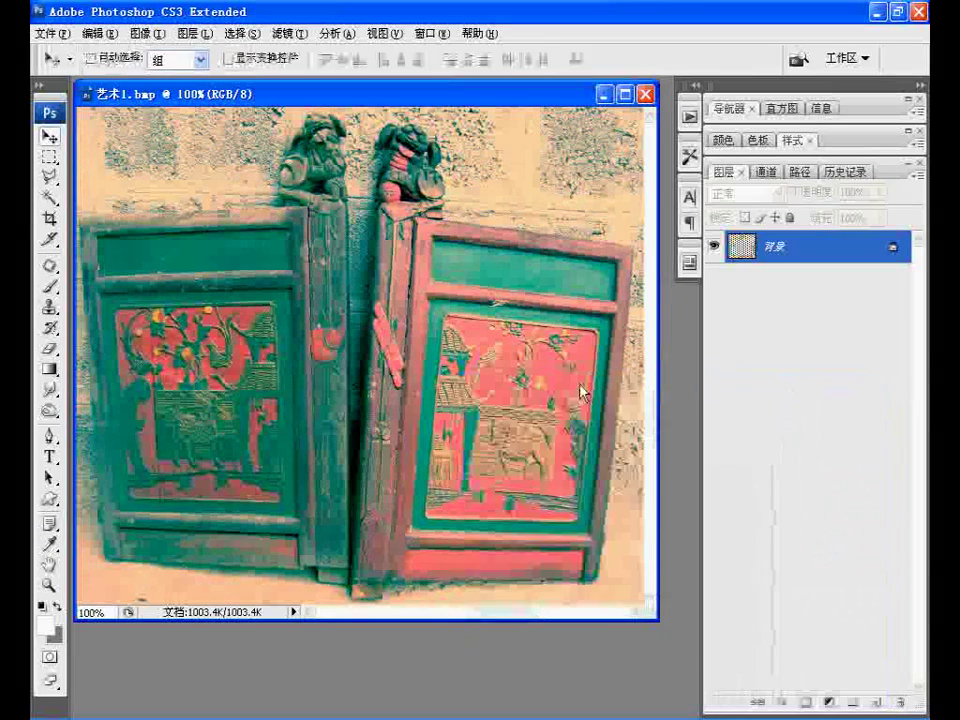
# Step: Apply Hue/Saturation with Saturation 13 and Lightness -10 to the door photo
pyautogui.click(140, 33)
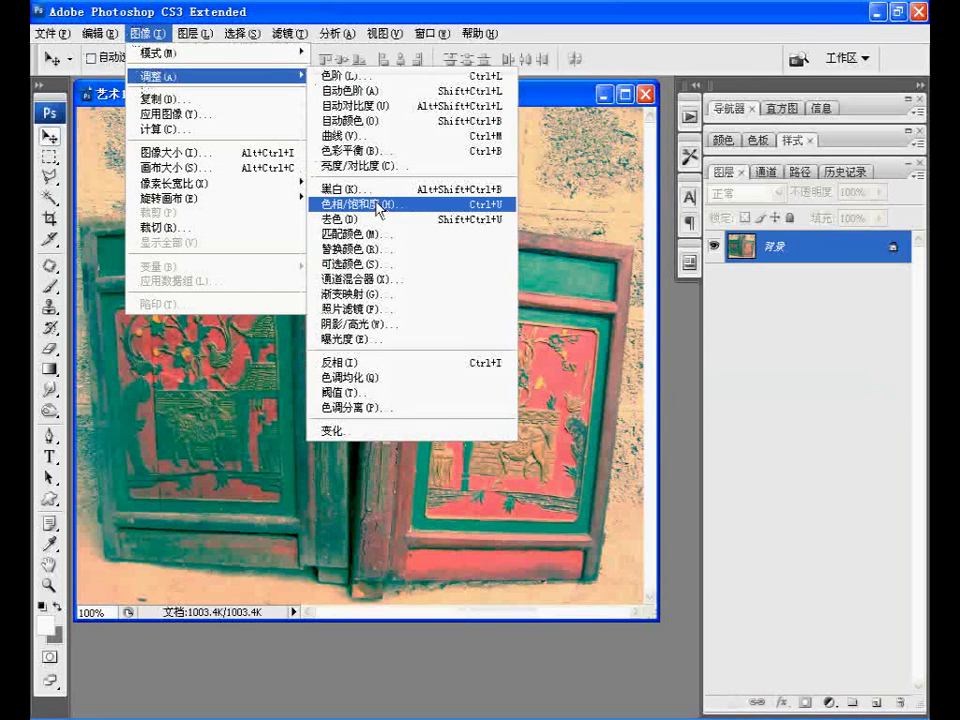
pyautogui.click(378, 205)
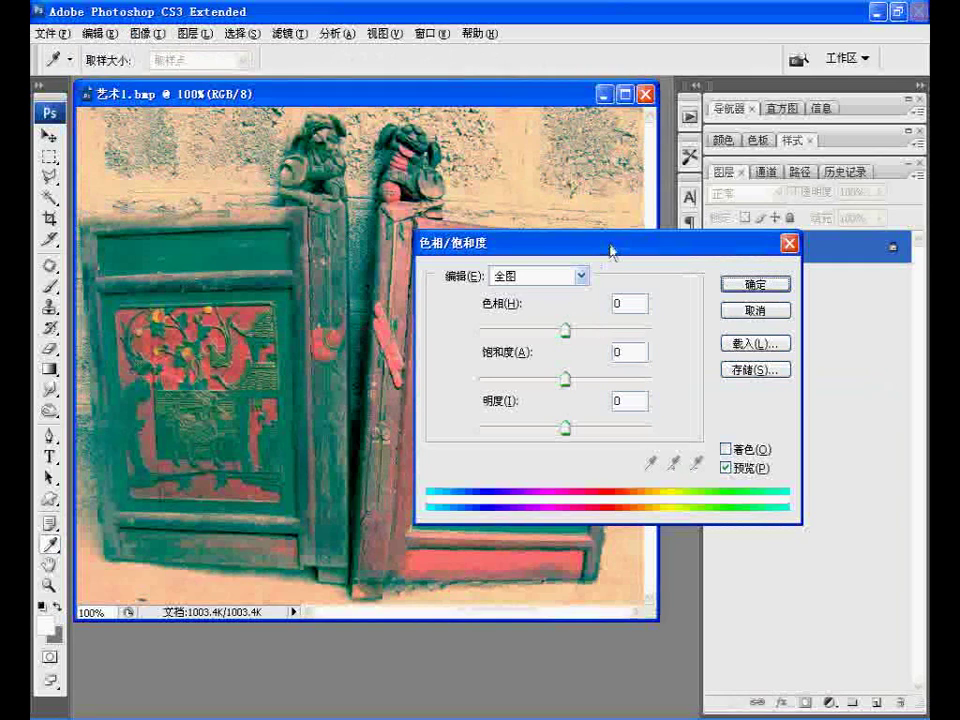
pyautogui.moveTo(607, 239); pyautogui.dragTo(645, 407)
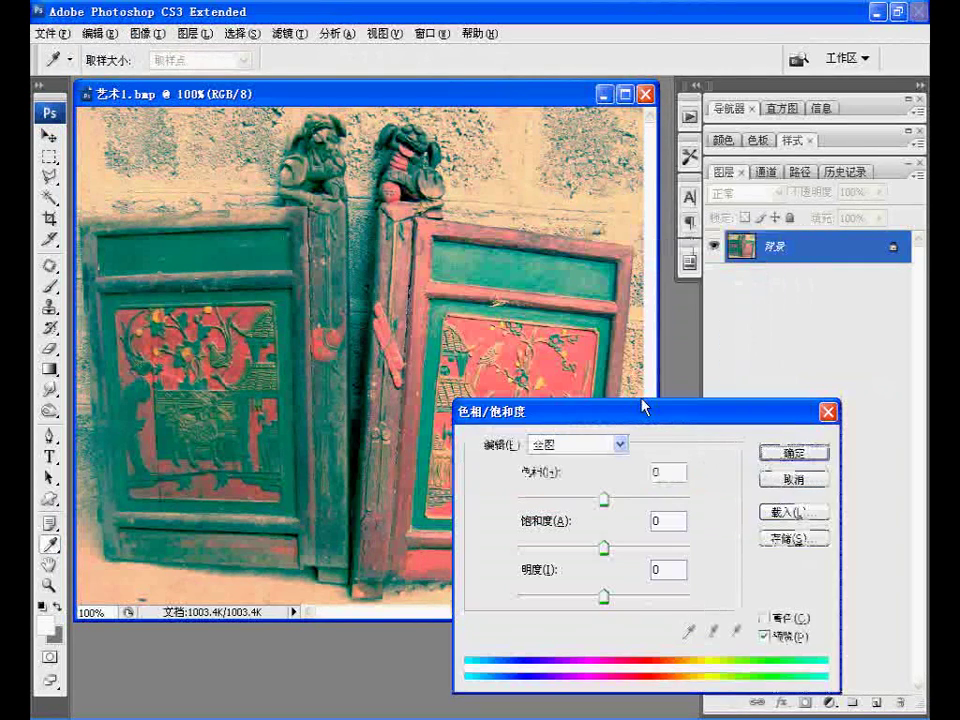
pyautogui.doubleClick(660, 524)
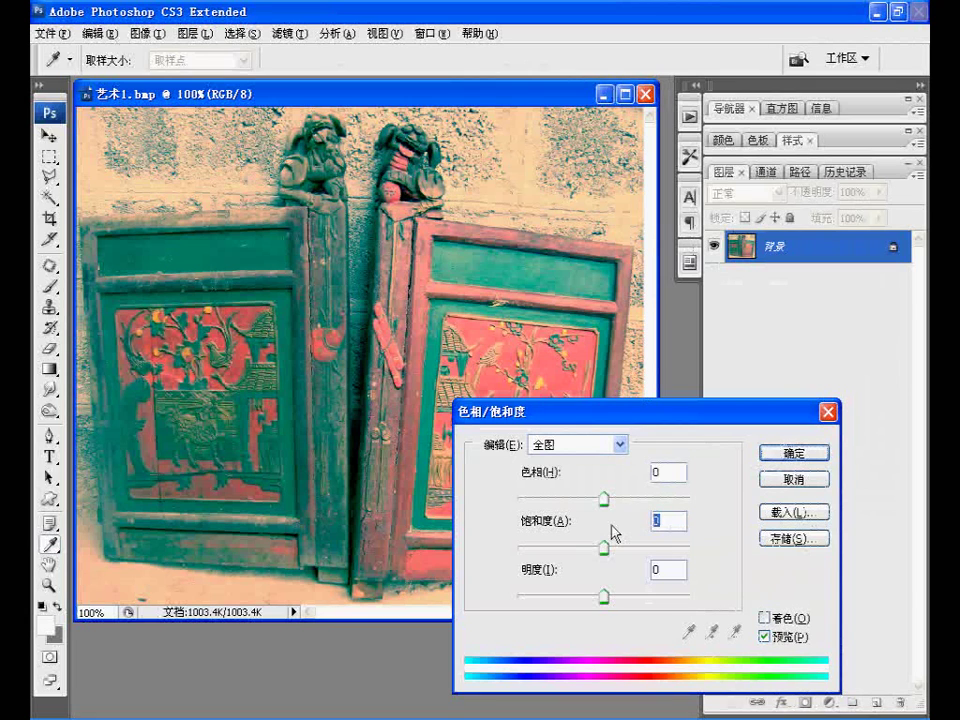
pyautogui.write('13')
pyautogui.doubleClick(668, 570)
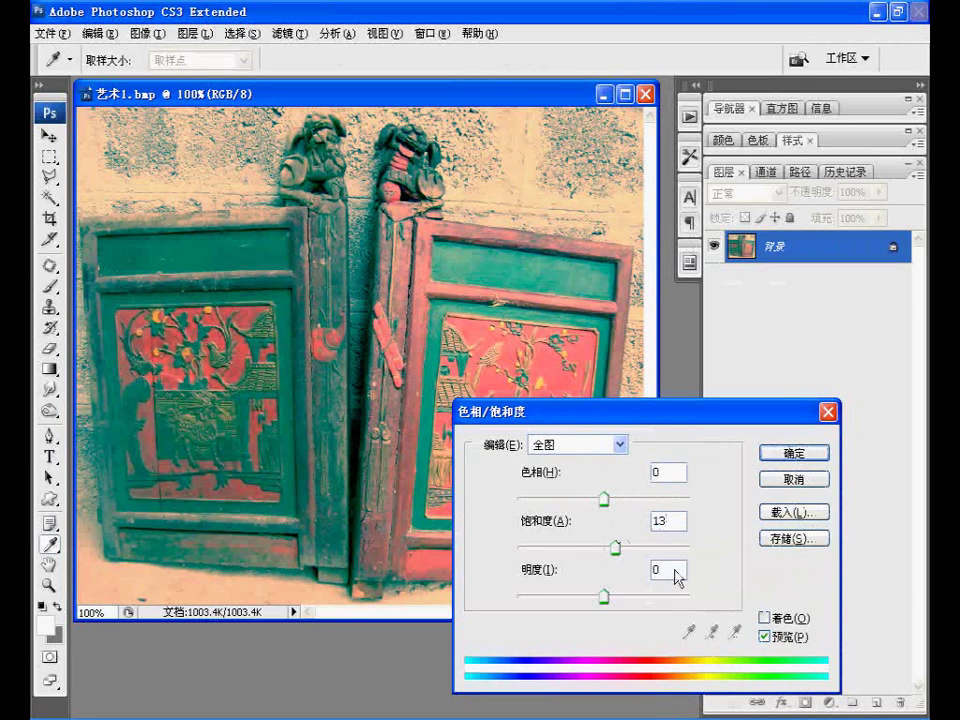
pyautogui.write('-1')
pyautogui.write('7')
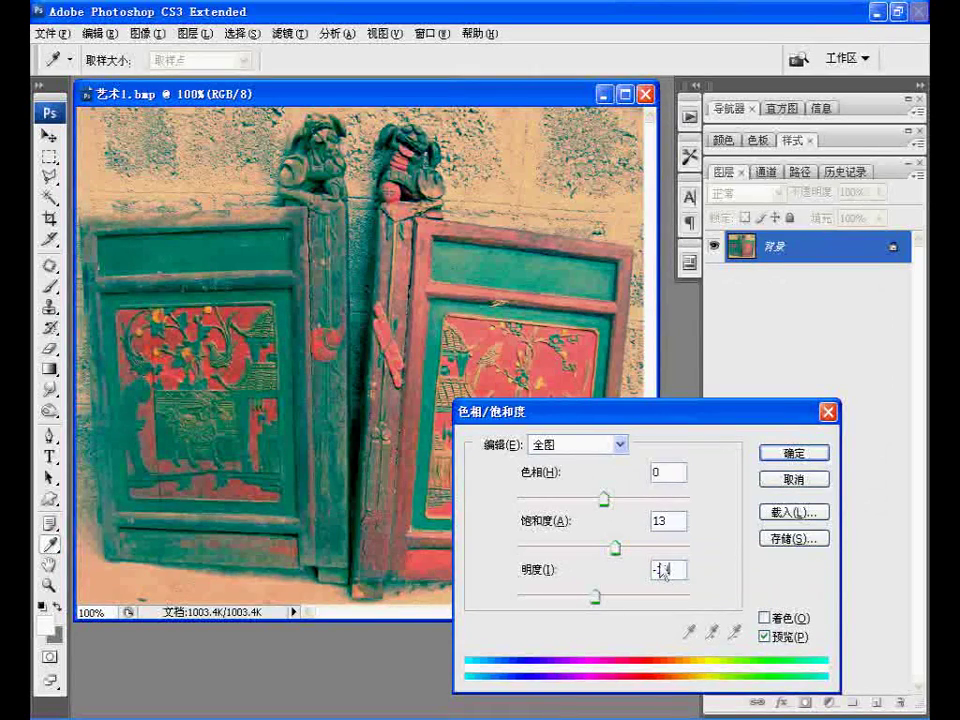
pyautogui.click(792, 454)
pyautogui.press('v')
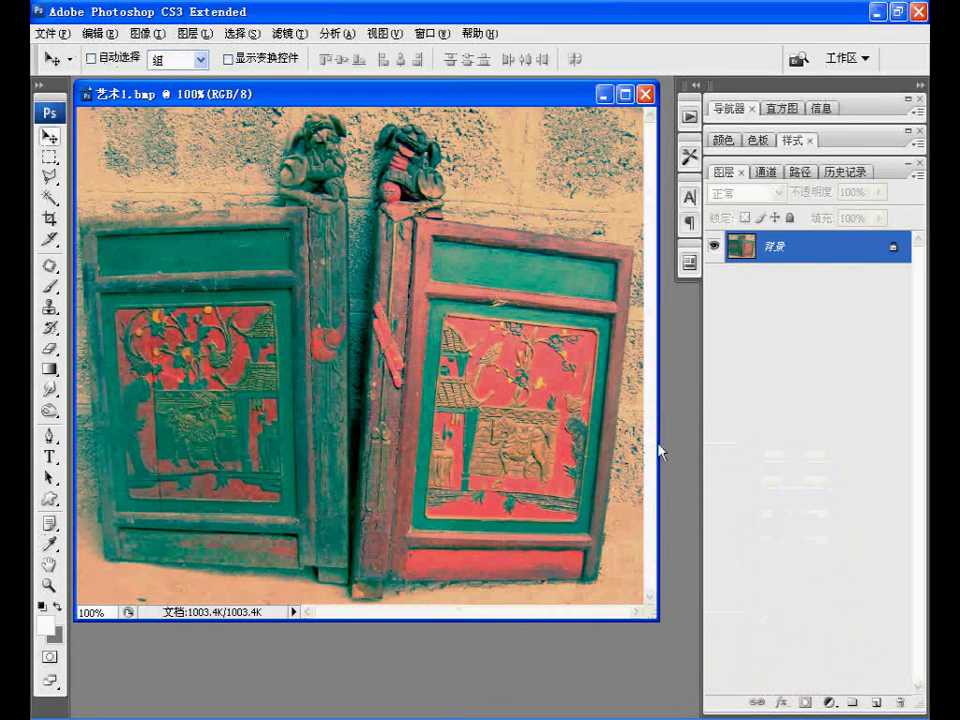
# Step: Convert the locked Background into layer 图层 0 and open its Layer Style settings
pyautogui.doubleClick(810, 258)
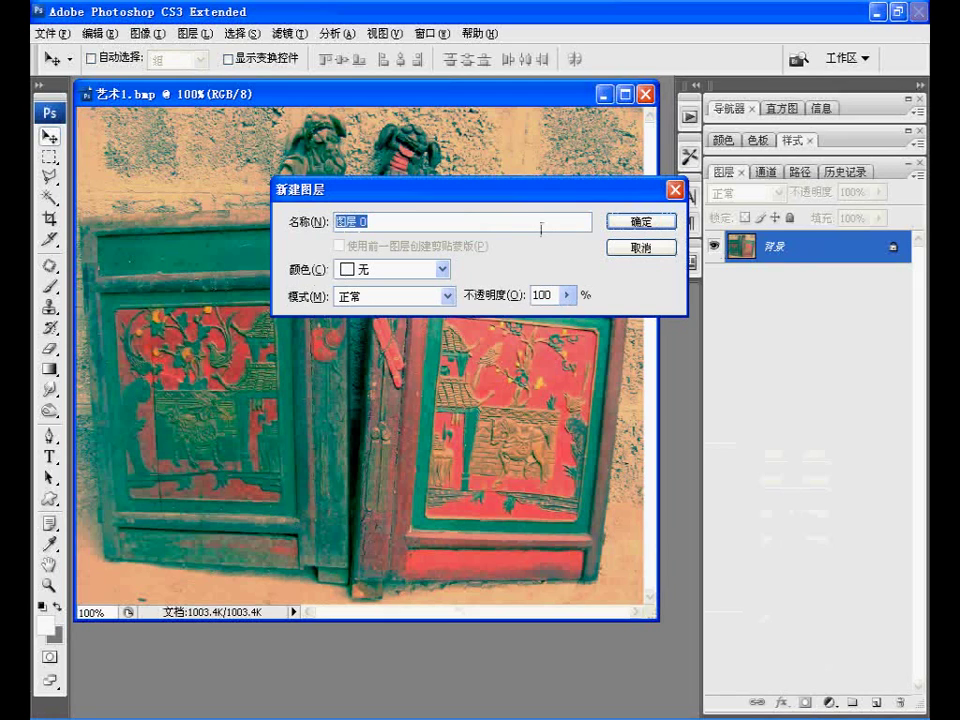
pyautogui.click(622, 221)
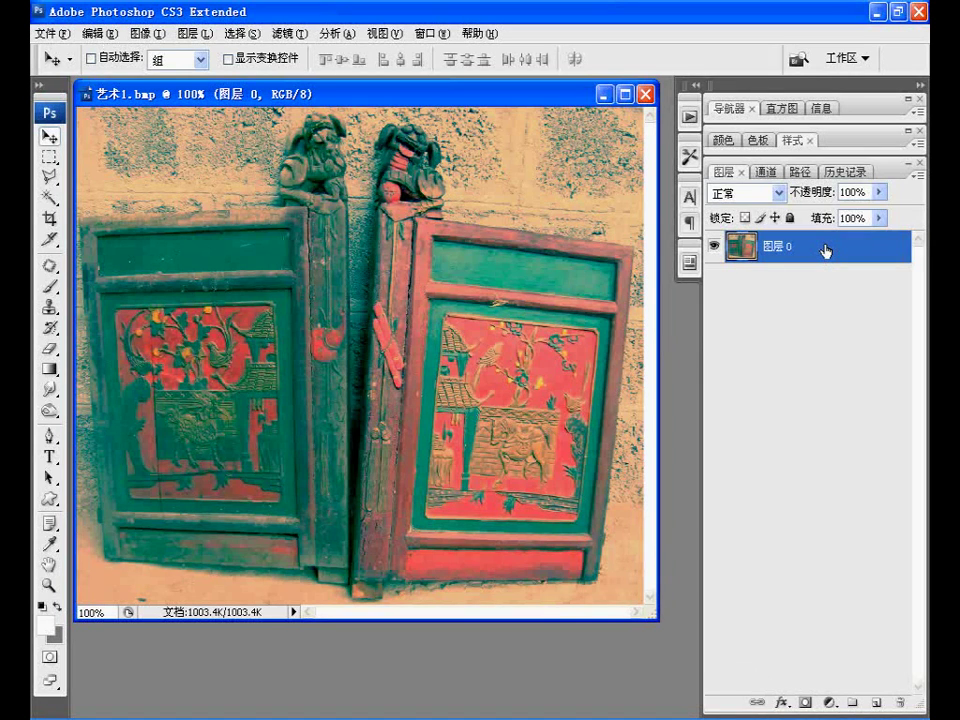
pyautogui.doubleClick(825, 251)
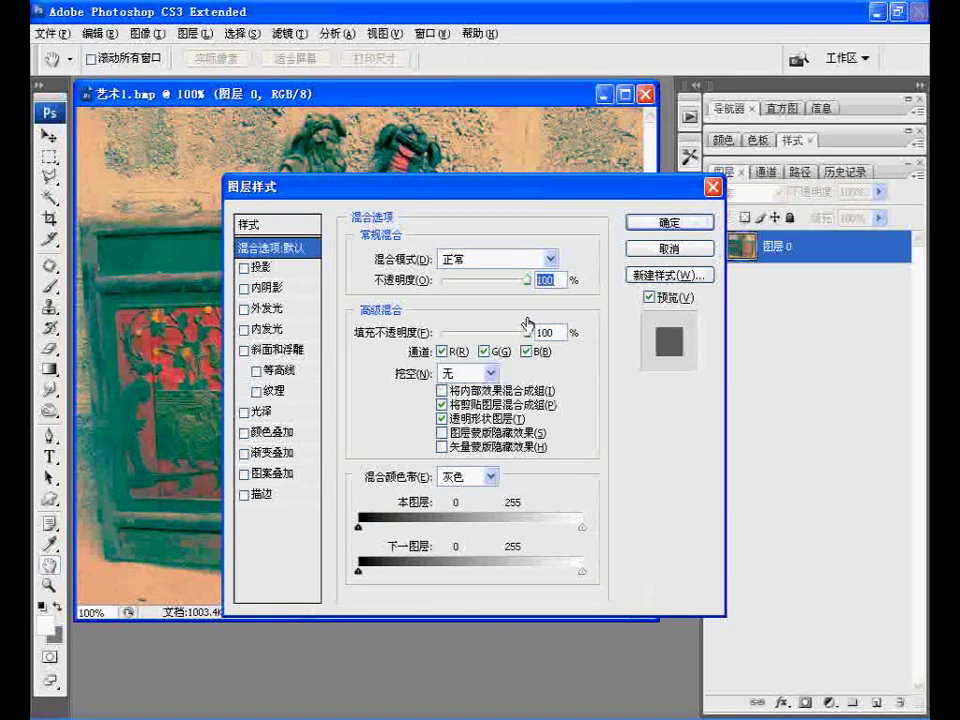
# Step: Enable a Gradient Overlay on 图层 0 in Color Burn (颜色加深) mode at 50% opacity
pyautogui.click(278, 463)
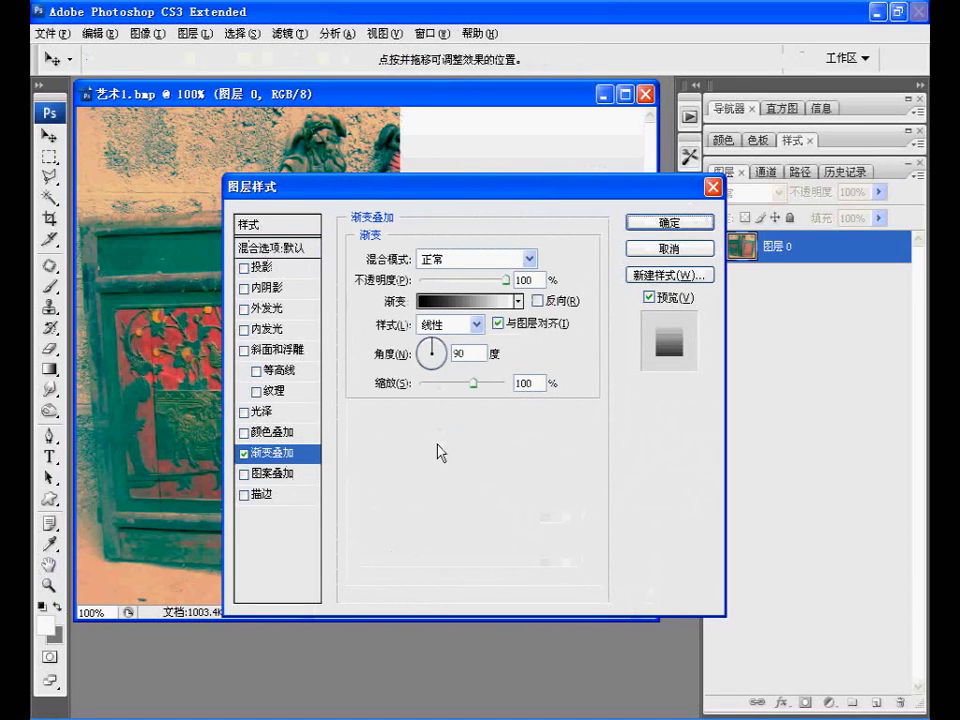
pyautogui.moveTo(539, 186); pyautogui.dragTo(536, 263)
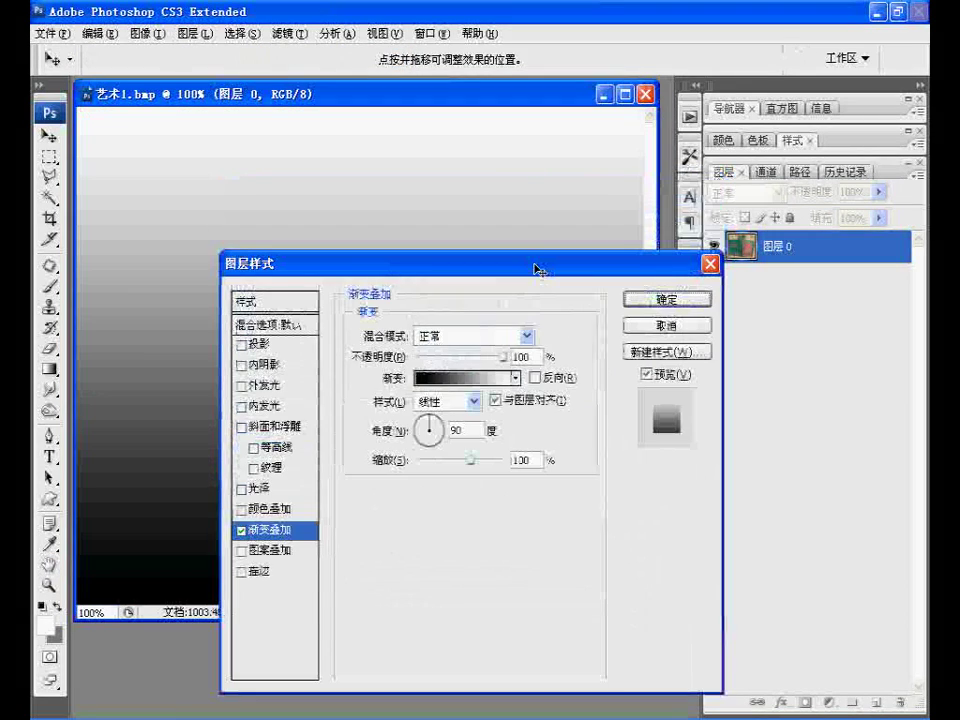
pyautogui.click(528, 337)
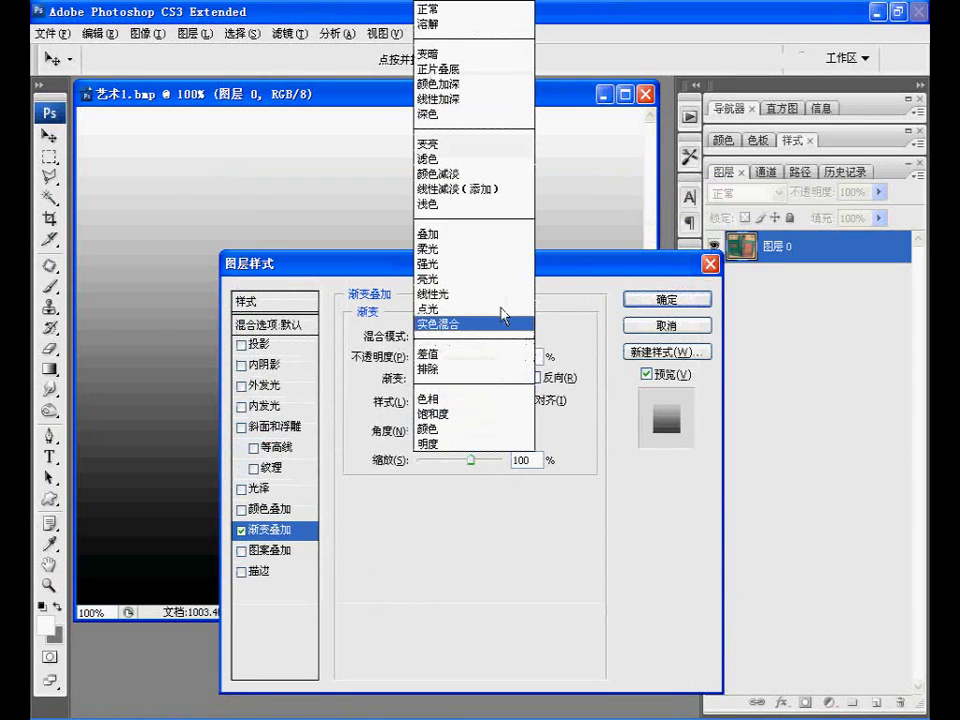
pyautogui.click(452, 85)
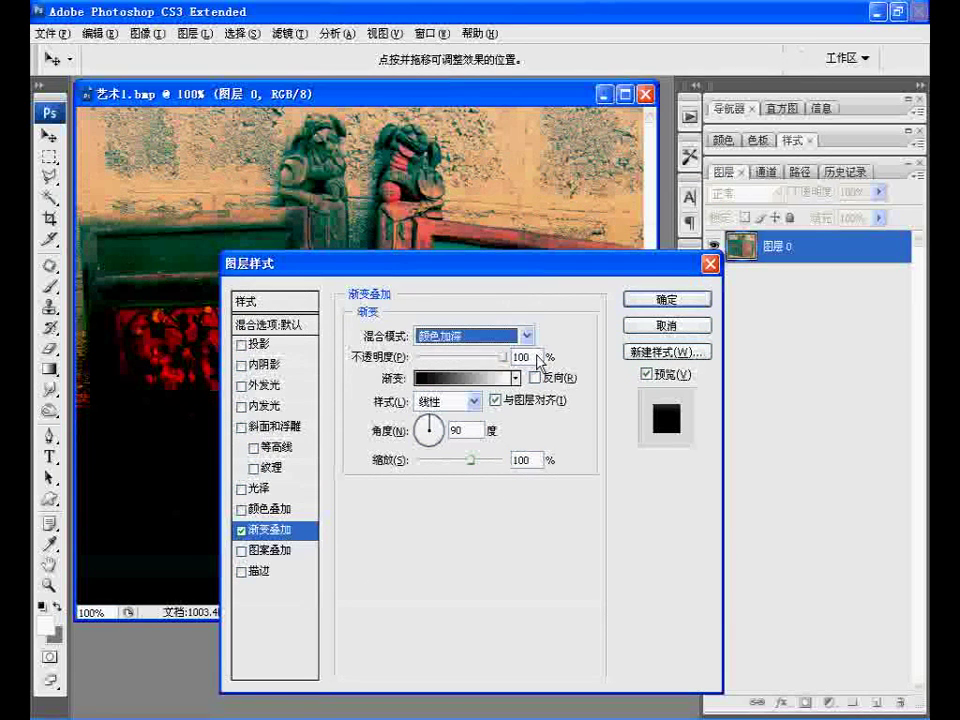
pyautogui.click(495, 357)
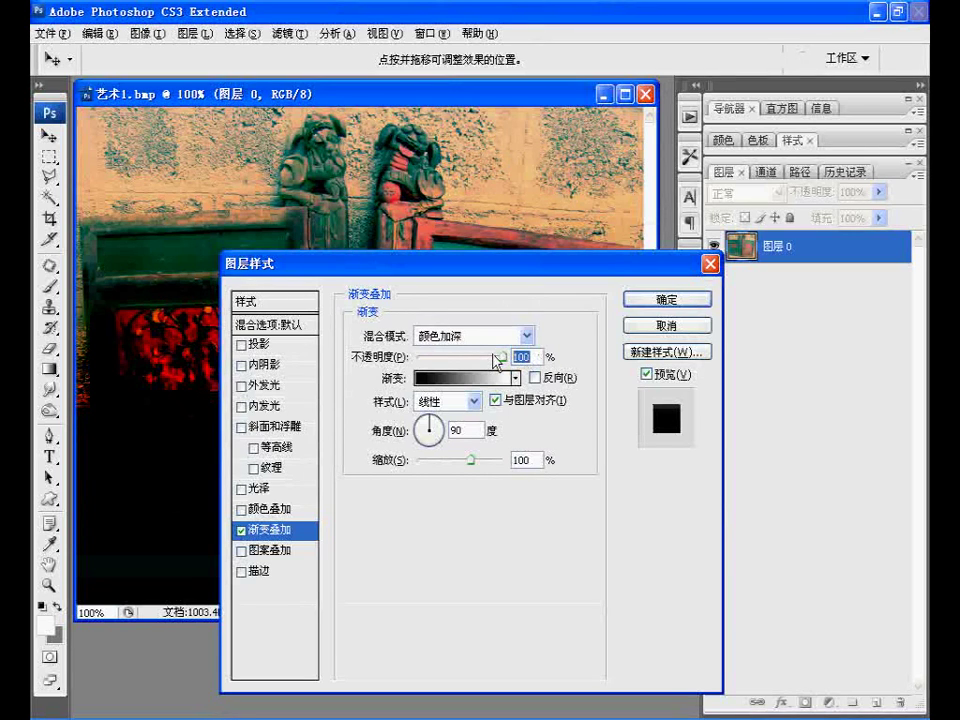
pyautogui.write('50')
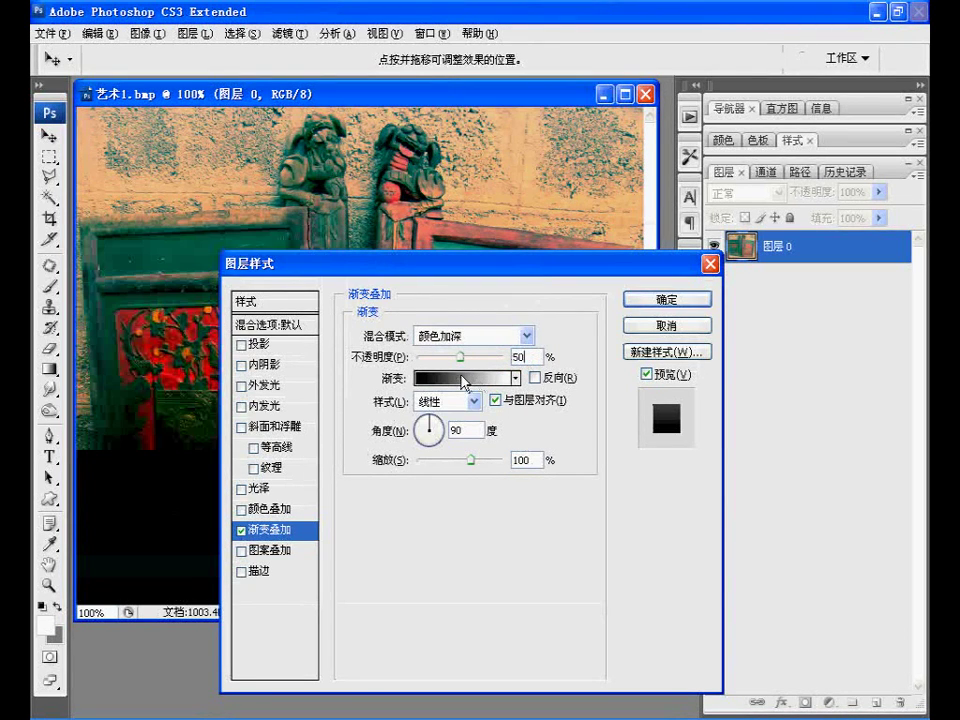
pyautogui.click(463, 380)
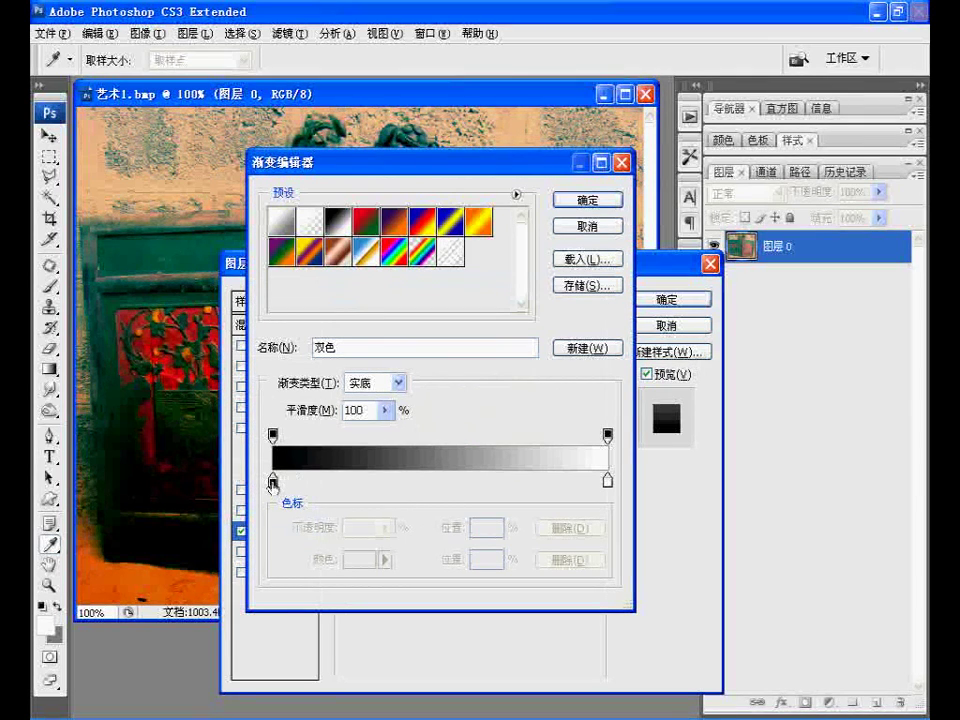
# Step: Set the gradient's start stop to white and its end stop to black
pyautogui.click(272, 484)
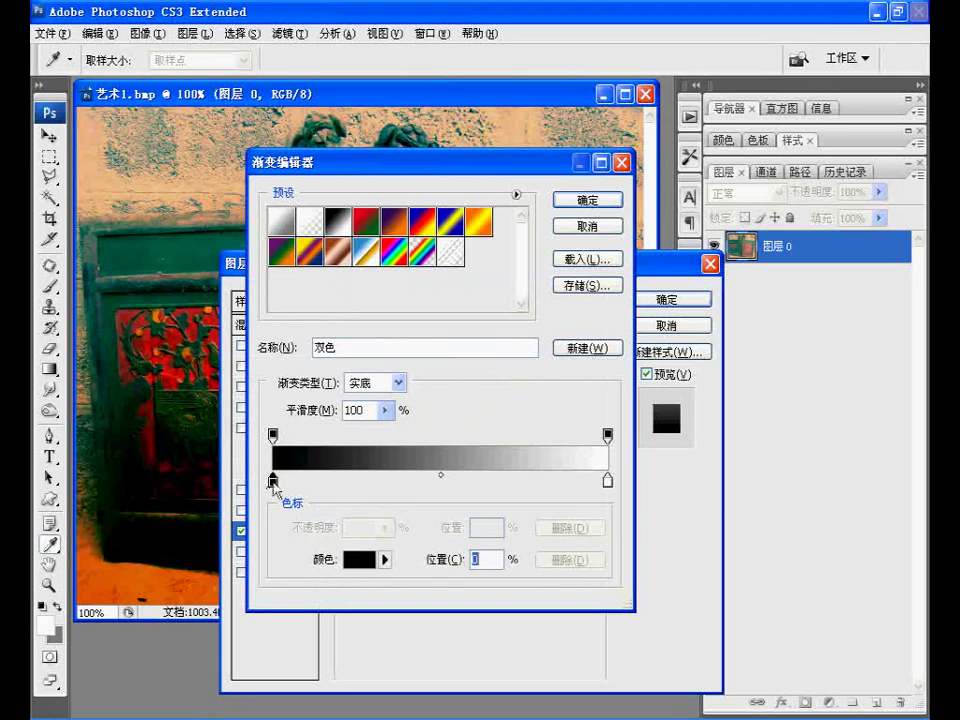
pyautogui.doubleClick(273, 484)
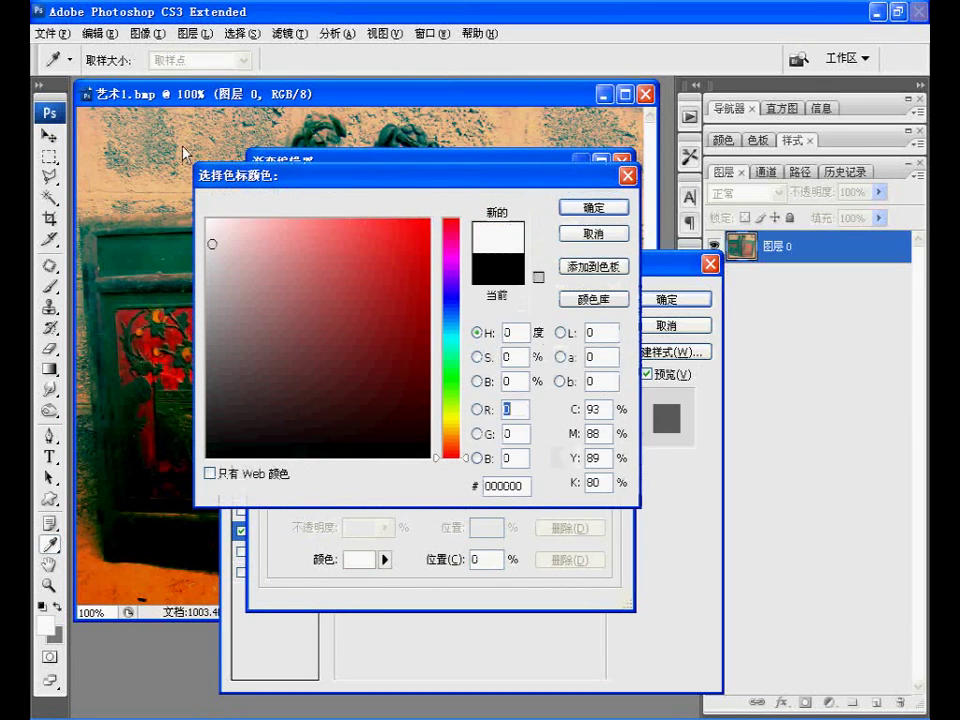
pyautogui.click(207, 220)
pyautogui.click(614, 209)
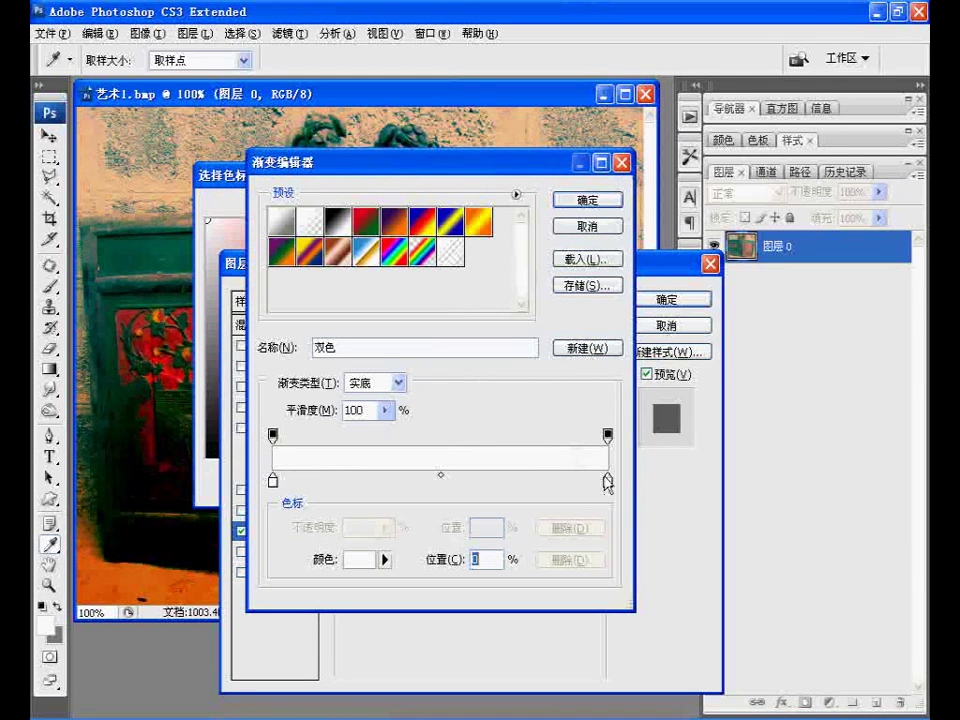
pyautogui.click(607, 484)
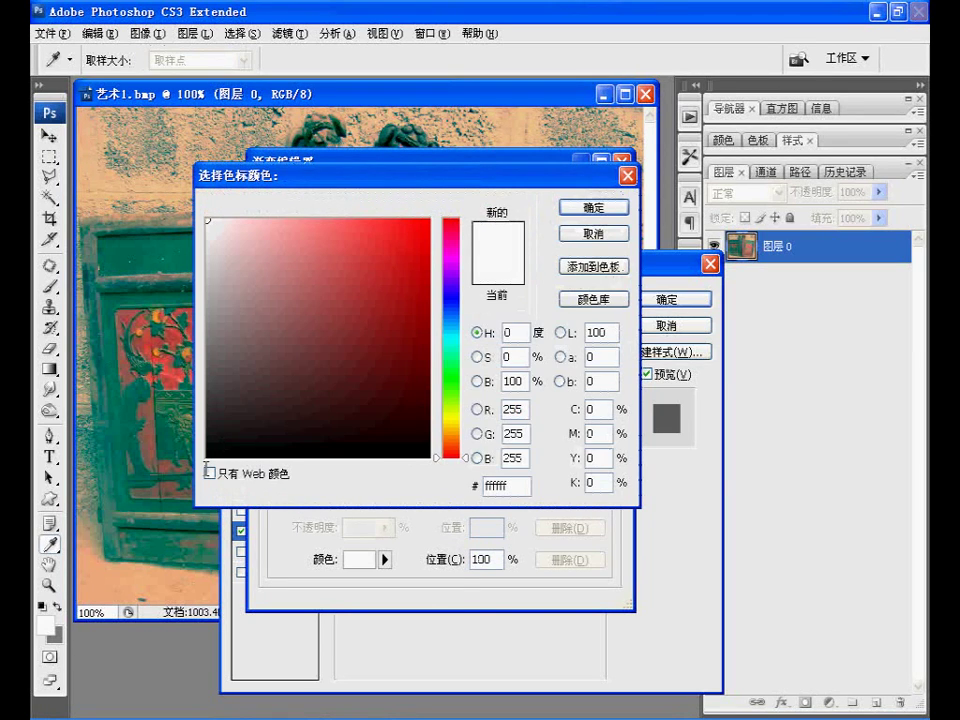
pyautogui.click(207, 459)
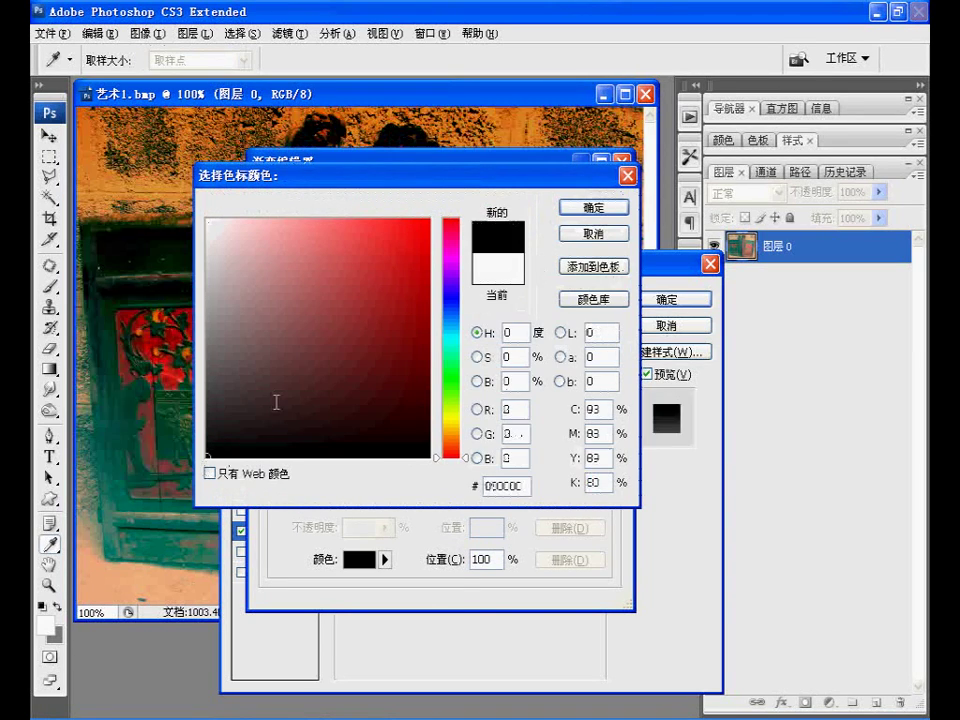
pyautogui.click(587, 210)
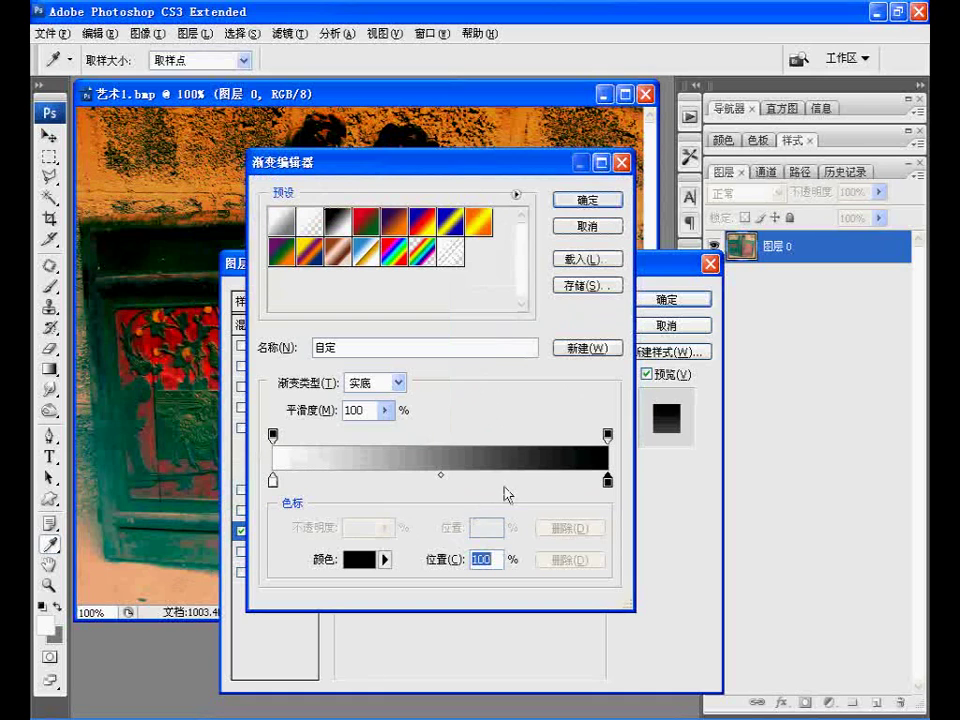
# Step: Add a white stop at position 60% so white holds until 60%, then confirm the gradient
pyautogui.click(508, 483)
pyautogui.moveTo(508, 483); pyautogui.dragTo(435, 510)
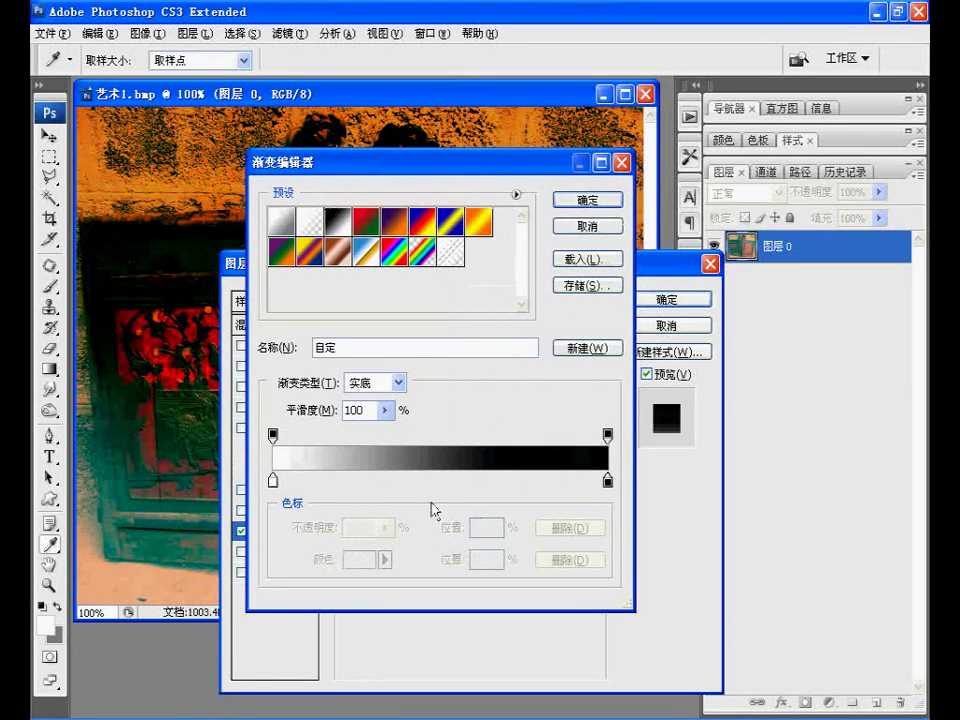
pyautogui.click(298, 482)
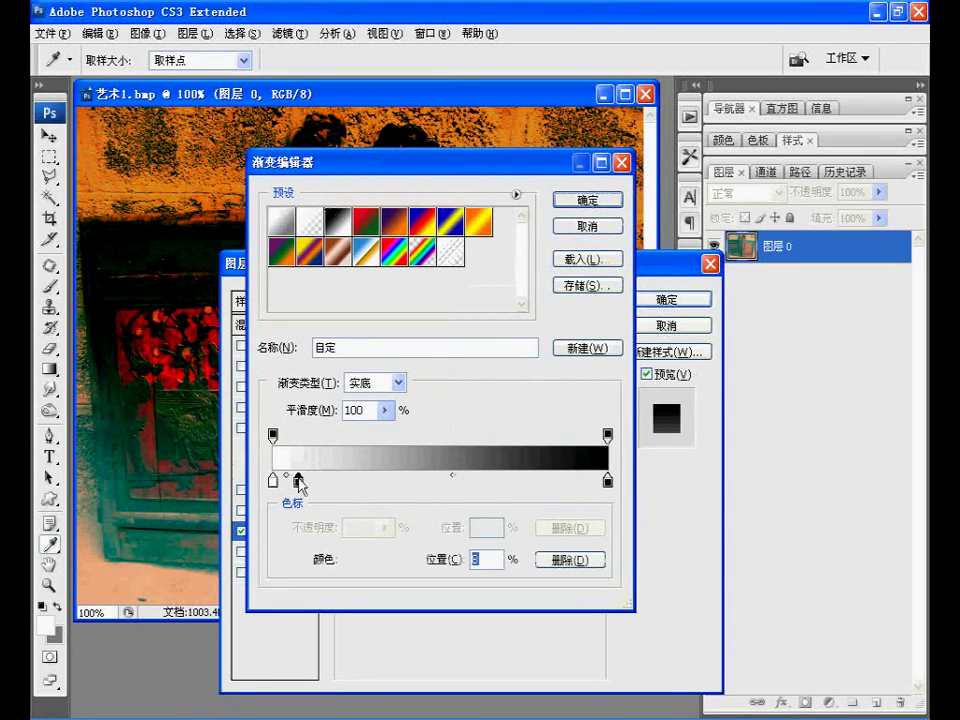
pyautogui.moveTo(303, 488)
pyautogui.mouseDown()
pyautogui.moveTo(567, 486)
pyautogui.moveTo(566, 545)
pyautogui.mouseUp()
pyautogui.click(273, 481)
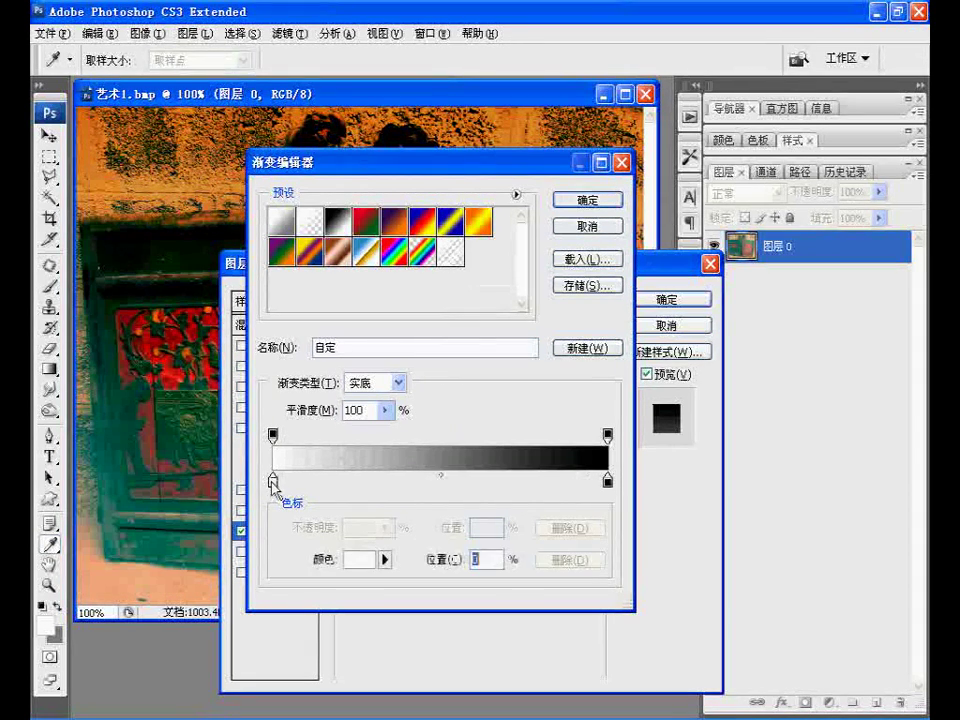
pyautogui.click(391, 484)
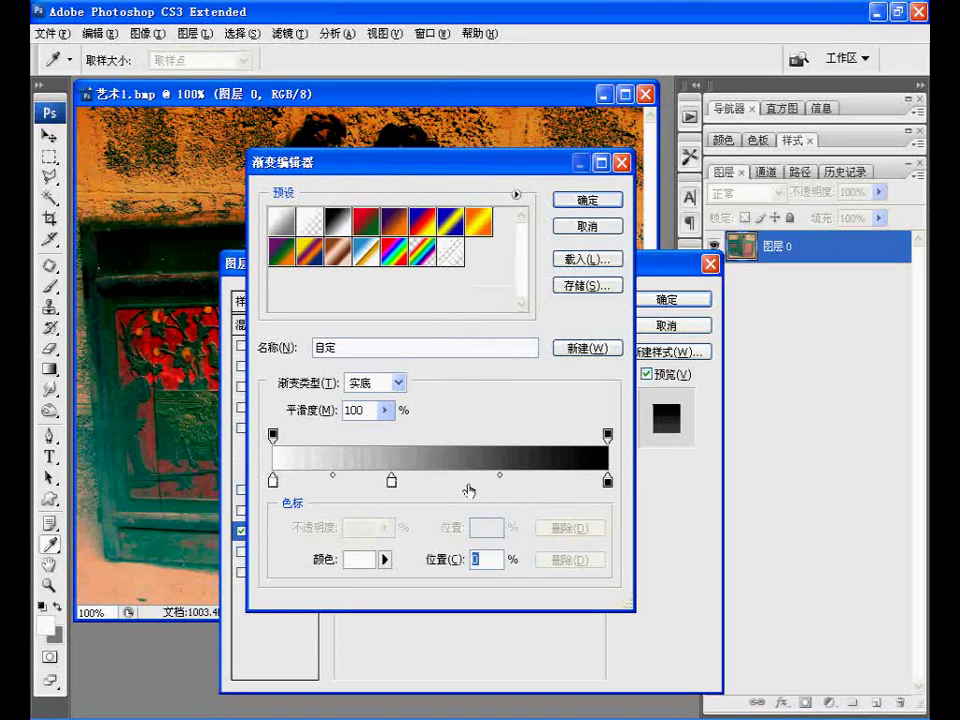
pyautogui.moveTo(469, 490); pyautogui.dragTo(484, 484)
pyautogui.doubleClick(490, 560)
pyautogui.write('6')
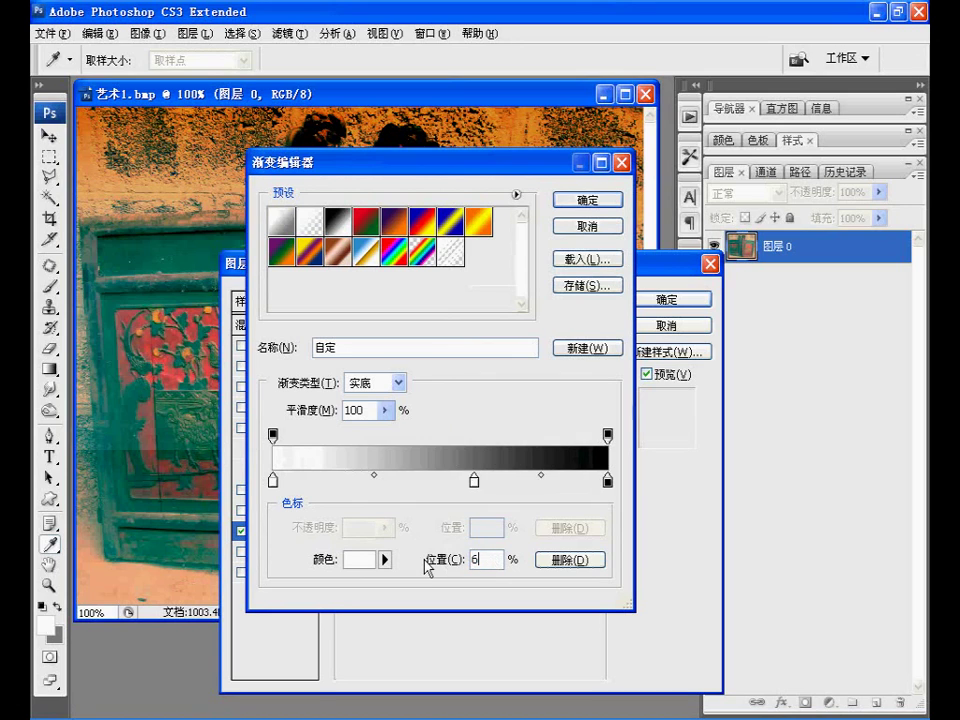
pyautogui.write('00')
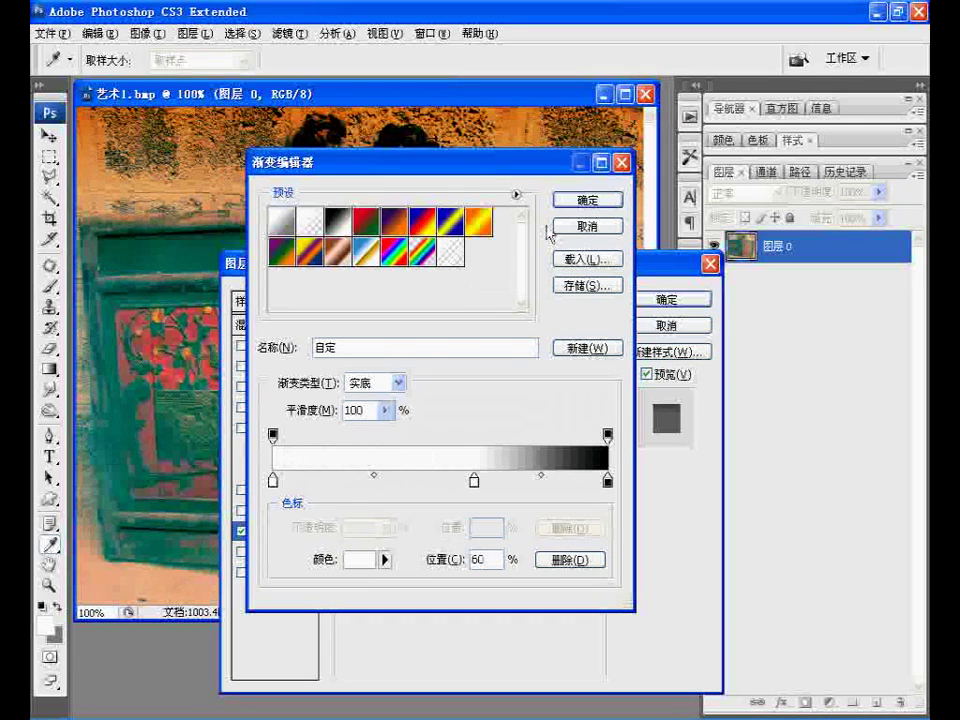
pyautogui.click(580, 201)
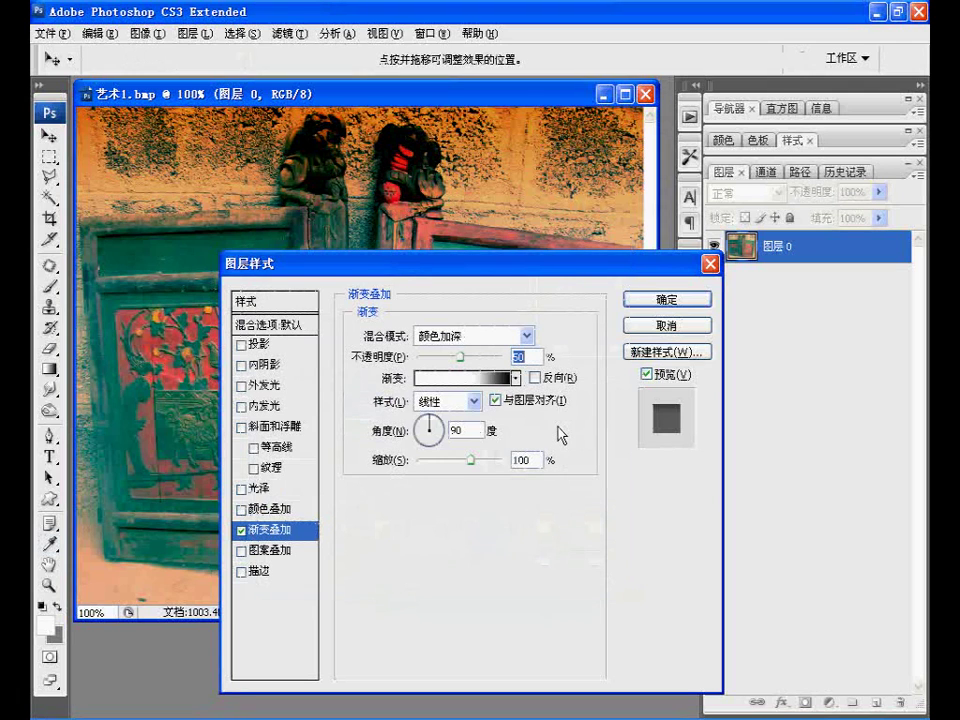
# Step: Reverse the Color Burn gradient overlay, set its angle to -45° and scale to 150%, and apply it
pyautogui.click(535, 378)
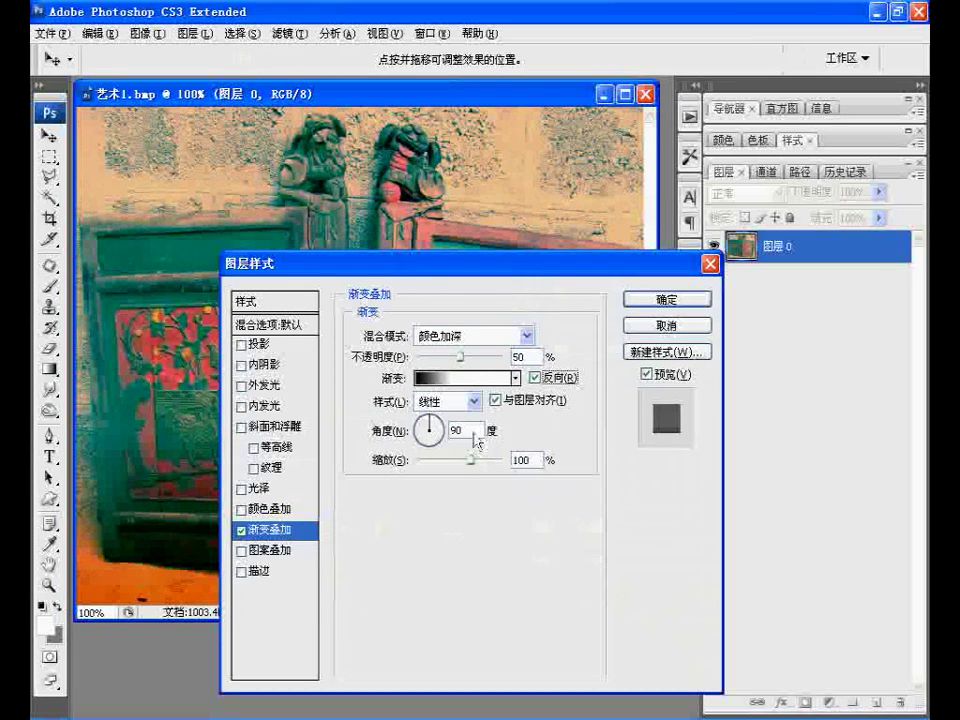
pyautogui.moveTo(446, 412); pyautogui.dragTo(434, 440)
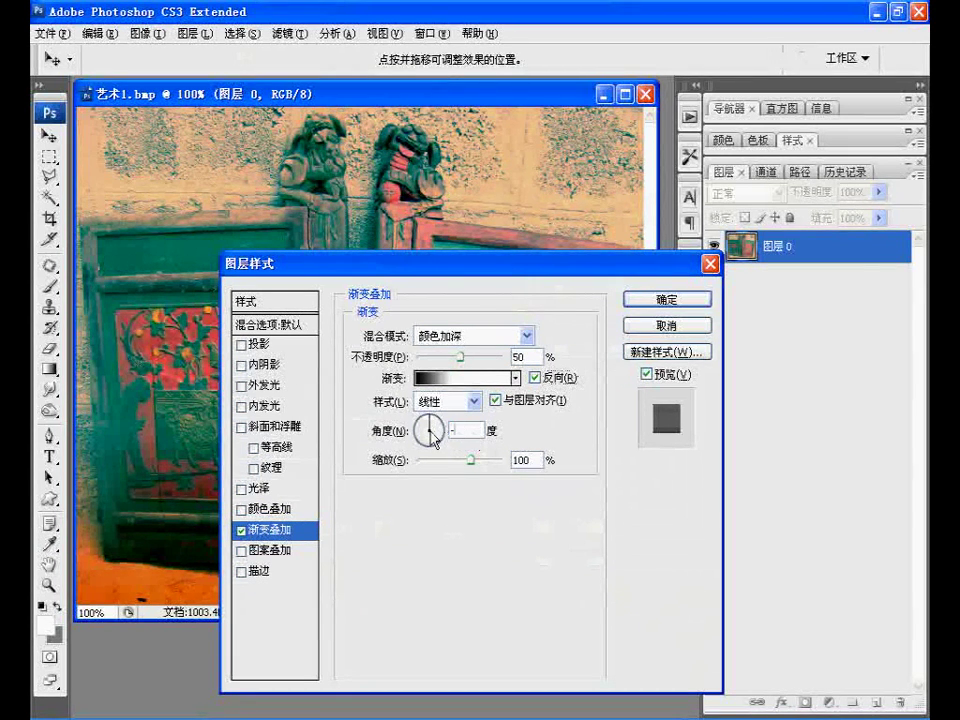
pyautogui.press('BackSpace')
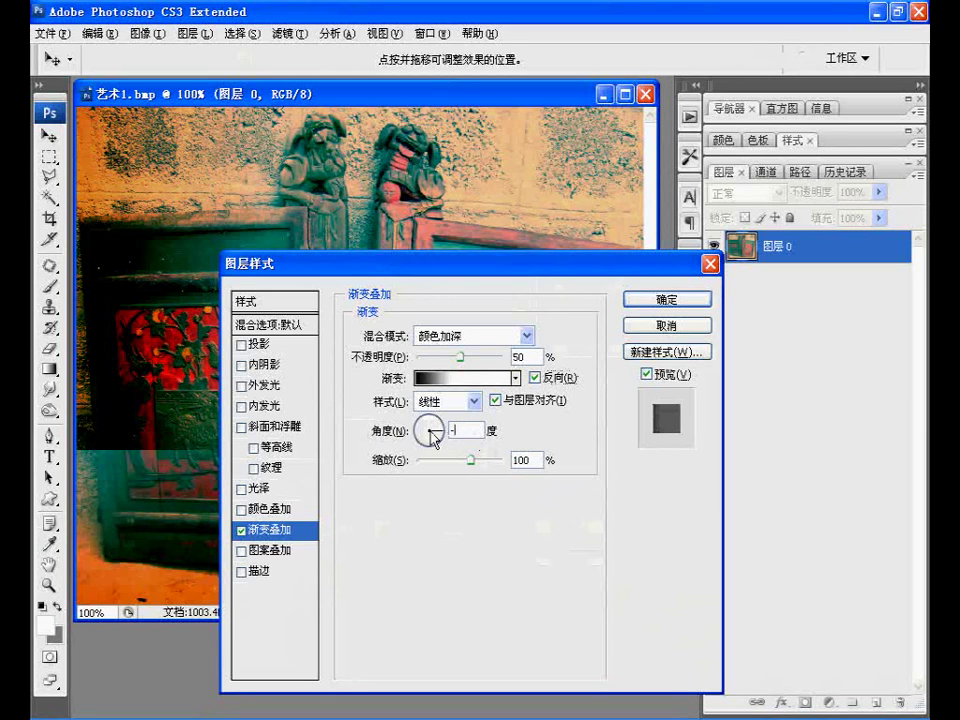
pyautogui.write('45')
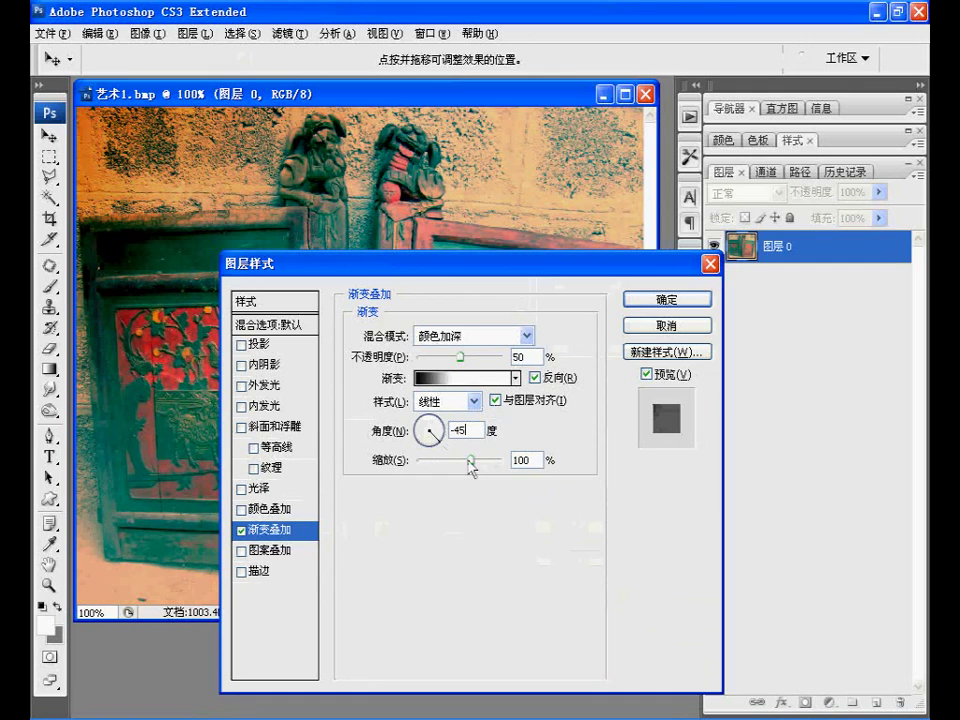
pyautogui.click(505, 461)
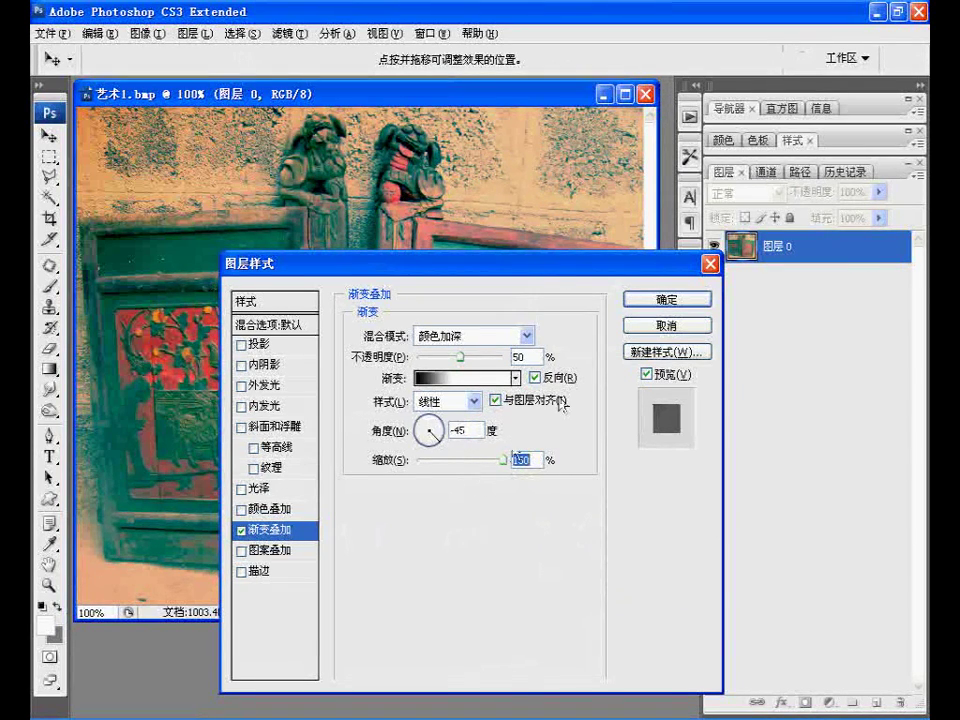
pyautogui.click(650, 300)
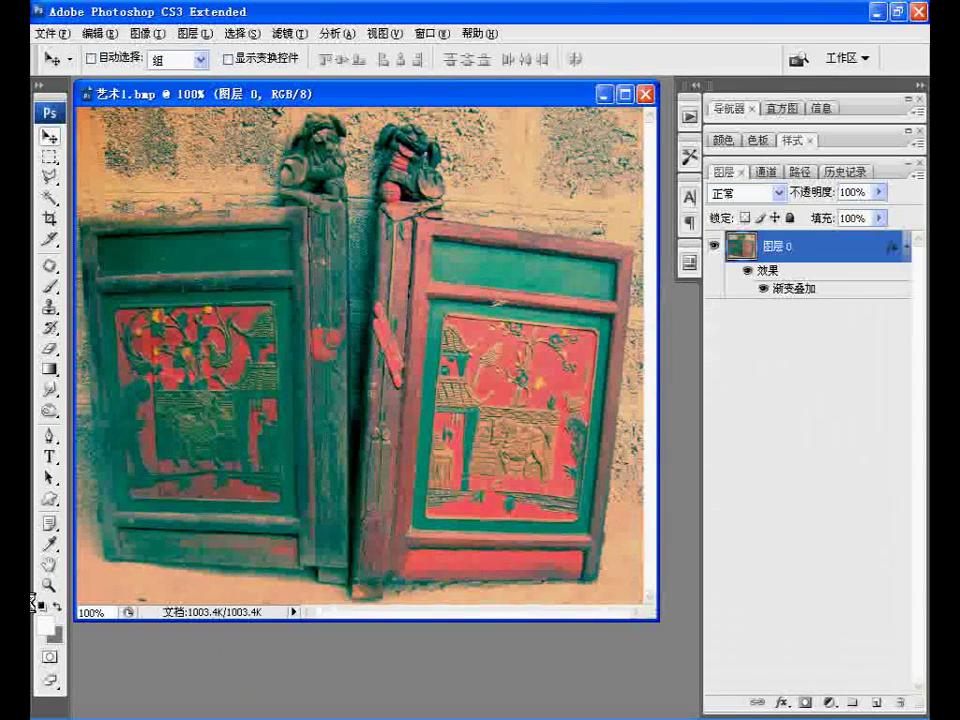
pyautogui.click(50, 458)
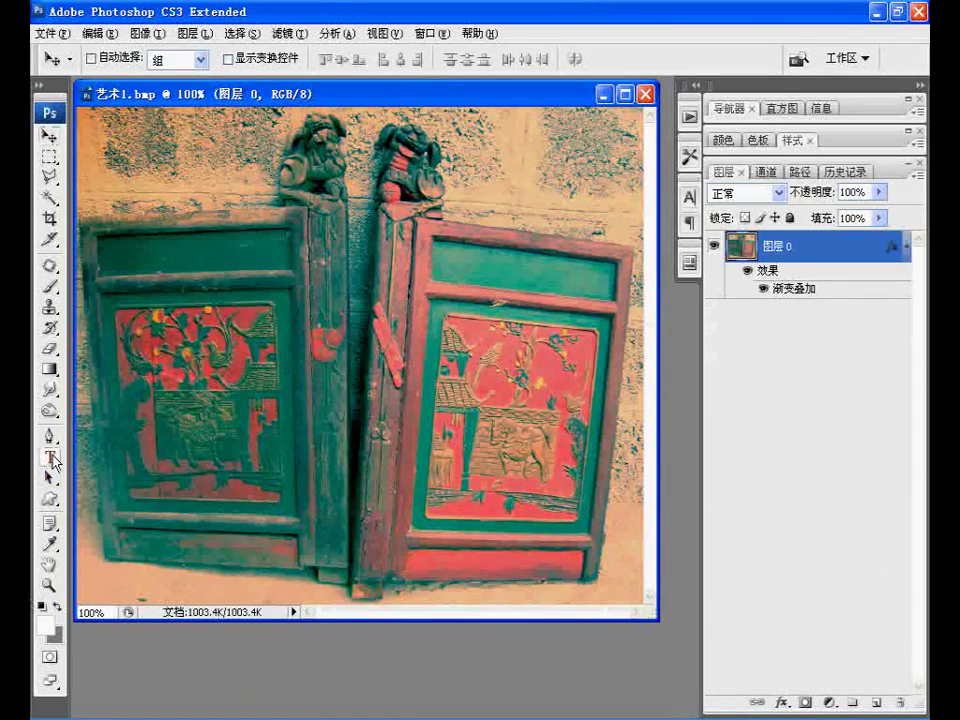